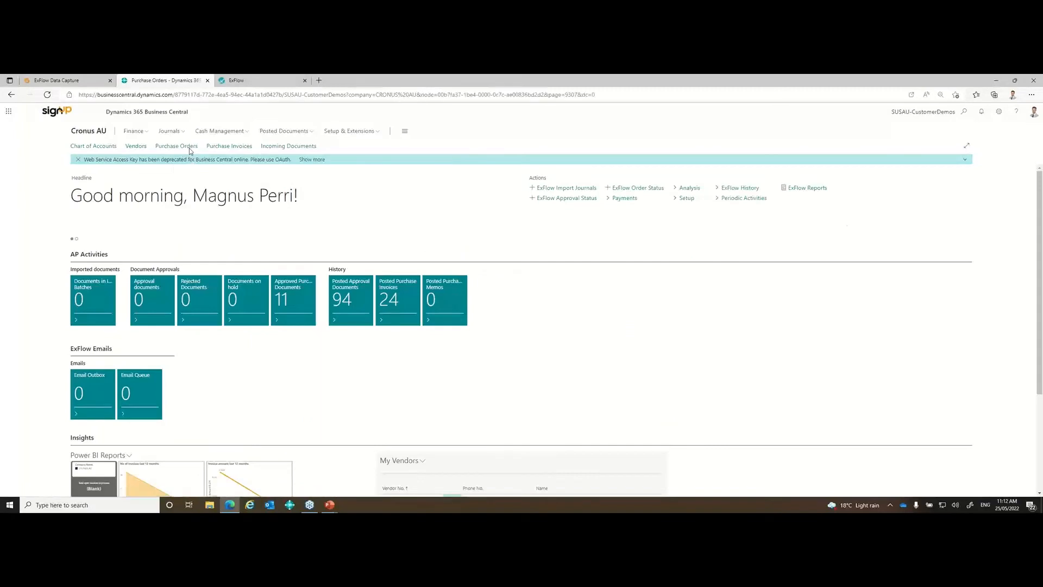
Step: Create a new purchase order in Business Central with Oxygen Networks as the vendor
{"action": "left_click", "coordinate": [188, 146]}
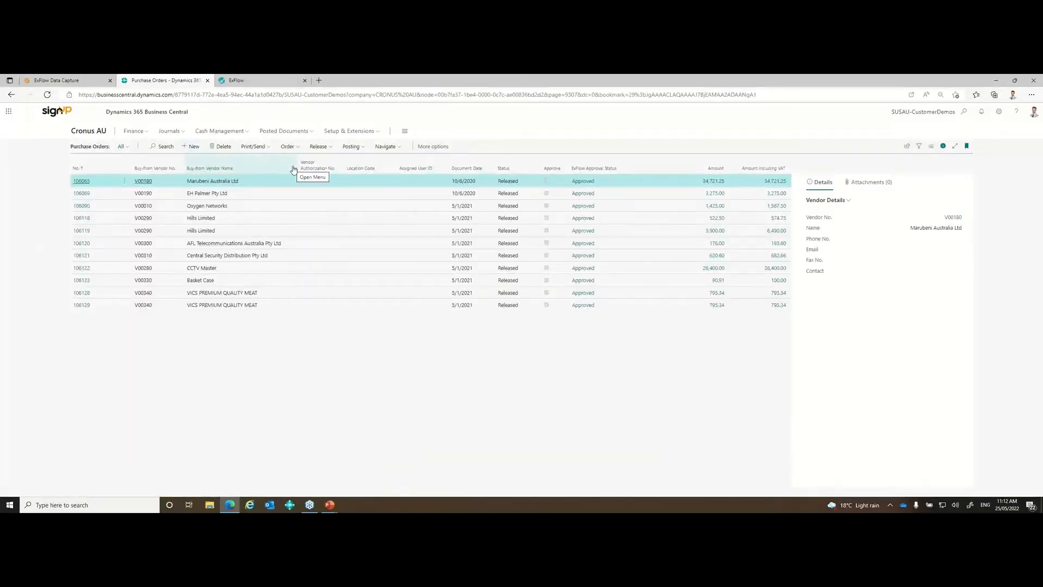
{"action": "type", "text": "Oxygen"}
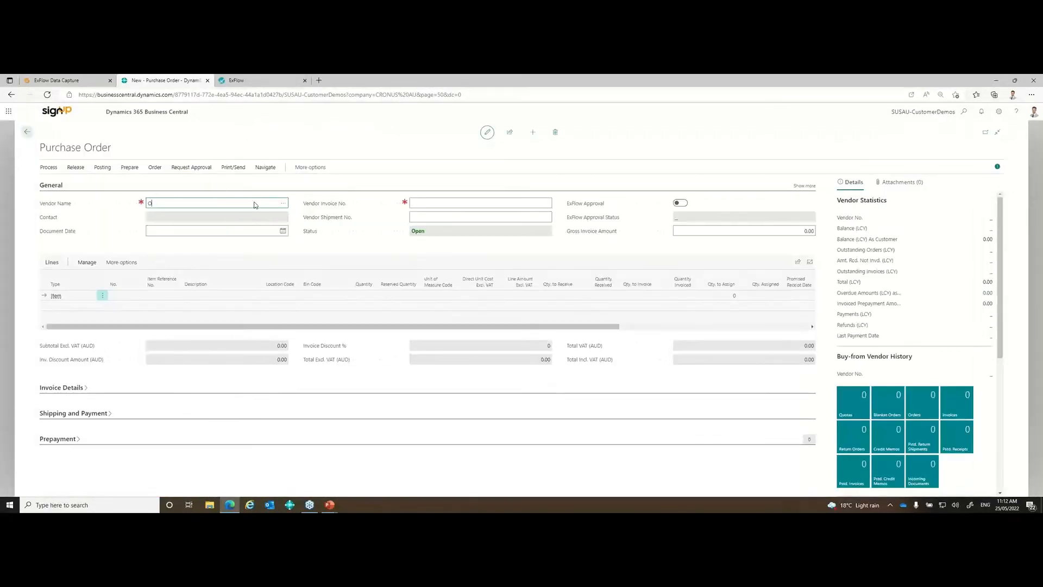
{"action": "left_click", "coordinate": [299, 211]}
{"action": "left_click", "coordinate": [282, 203]}
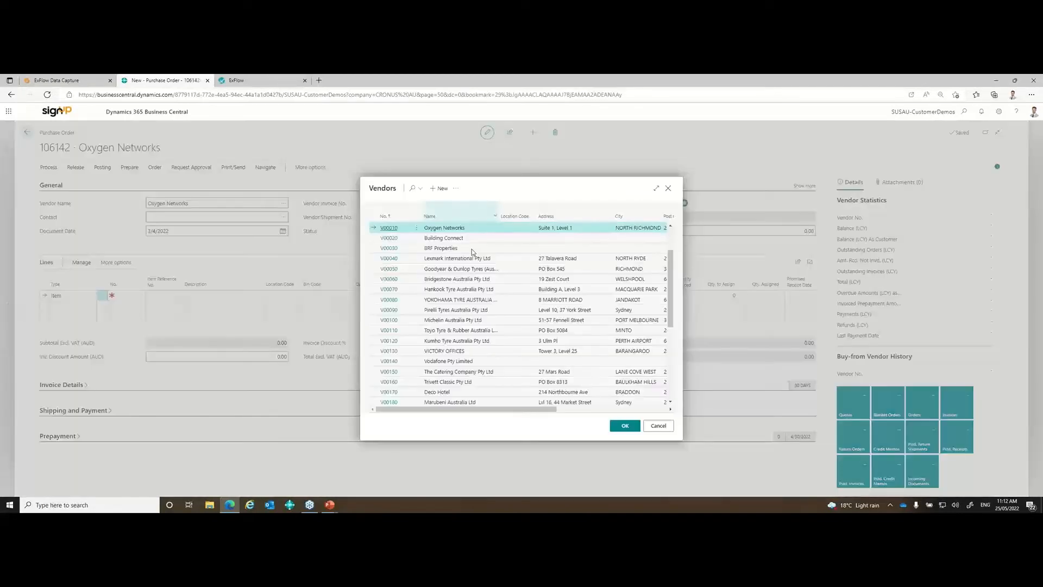
{"action": "left_click", "coordinate": [623, 426]}
Step: Add the HP LaserJet Enterprise Colour printer, item I-23982, as a line with quantity 5 and release the purchase order
{"action": "left_click", "coordinate": [124, 294]}
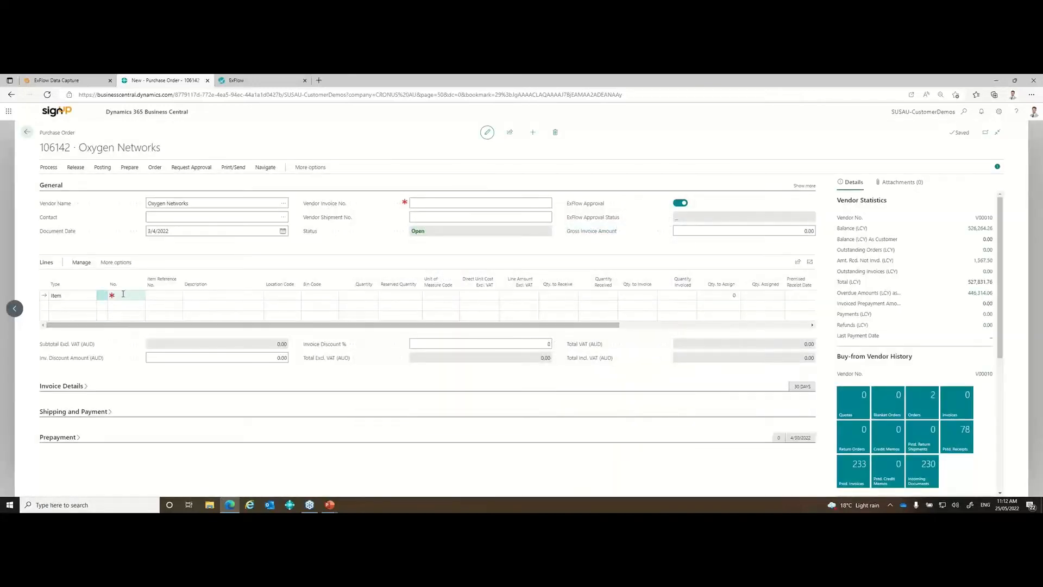
{"action": "type", "text": "hp"}
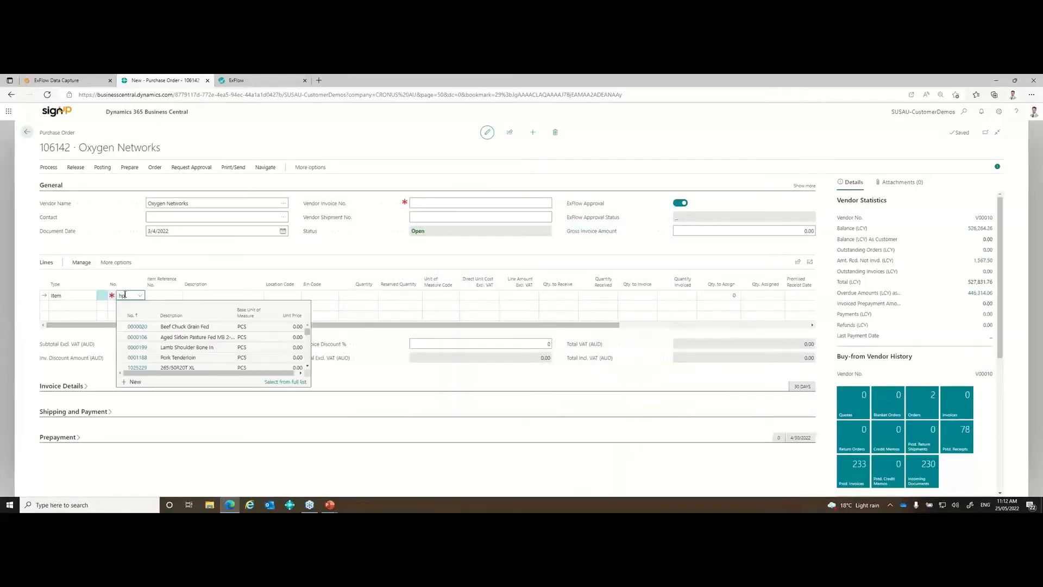
{"action": "left_click", "coordinate": [136, 348]}
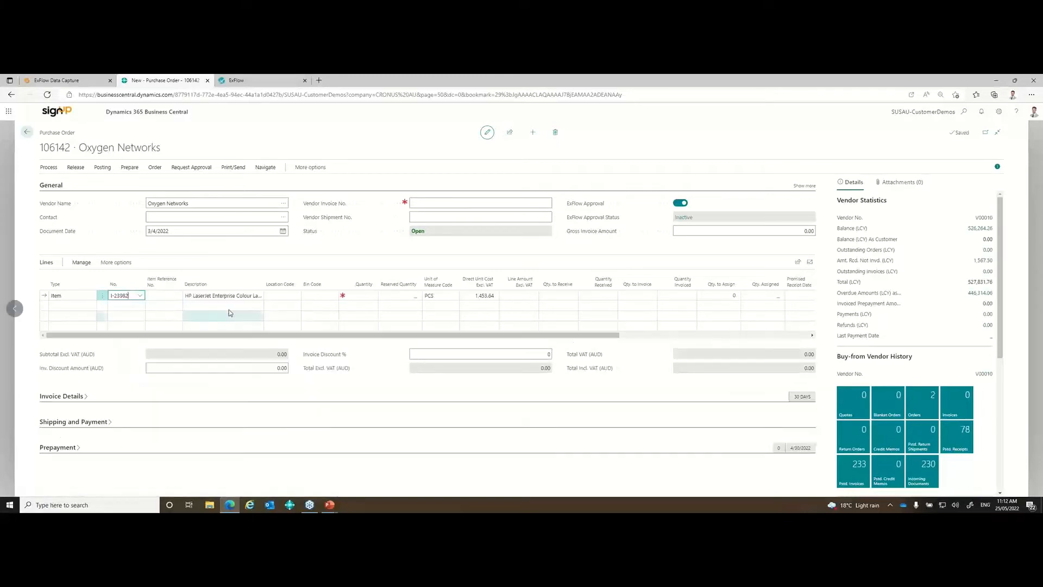
{"action": "left_click", "coordinate": [374, 299]}
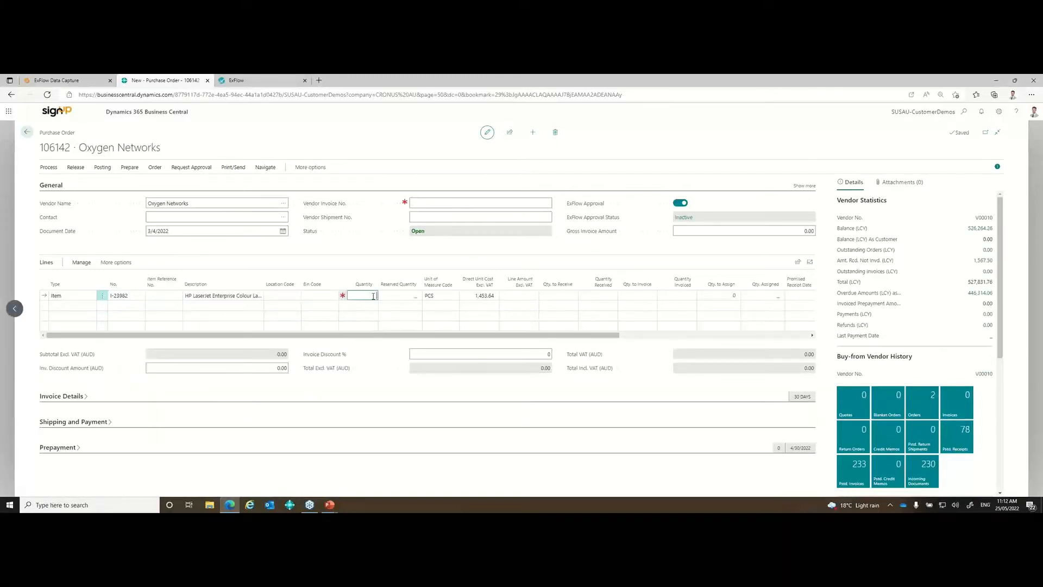
{"action": "type", "text": "5"}
{"action": "key", "text": "Tab"}
{"action": "key", "text": "Tab"}
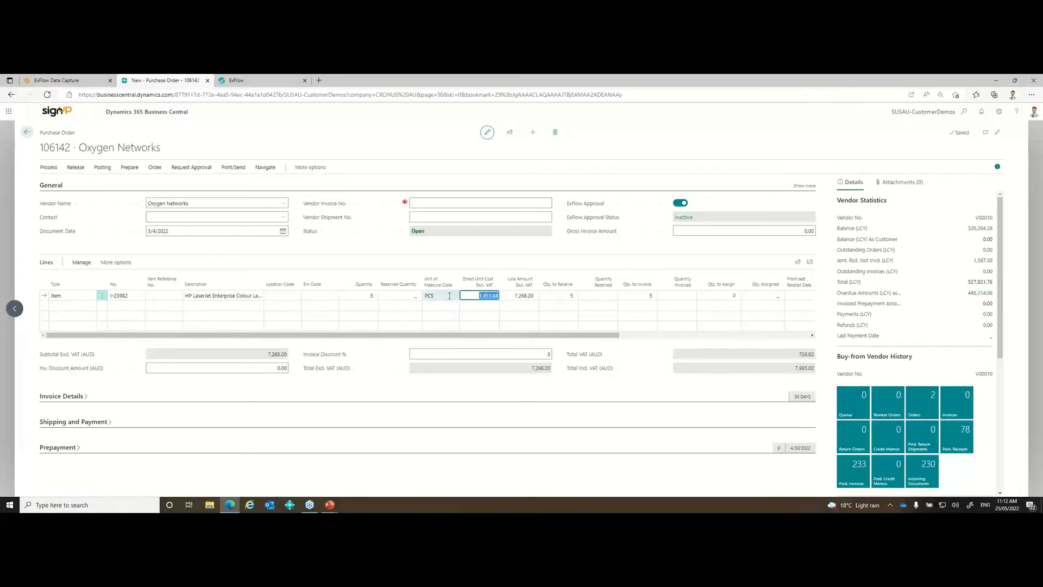
{"action": "left_click", "coordinate": [76, 168]}
{"action": "left_click", "coordinate": [58, 183]}
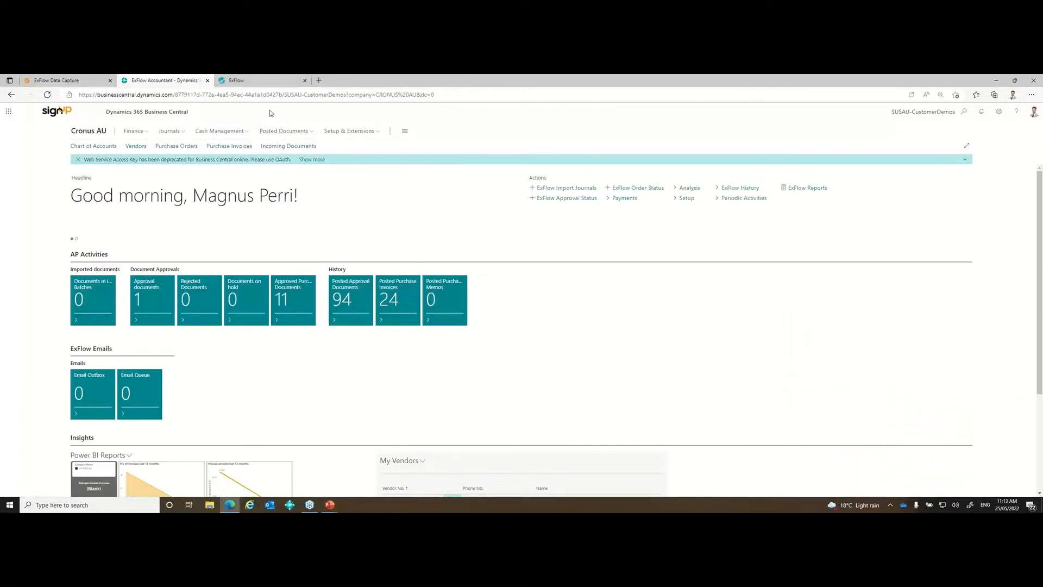
Step: Switch to ExFlow web, sign in with the company email and open the Oxygen Networks order from the inbox
{"action": "left_click", "coordinate": [262, 82]}
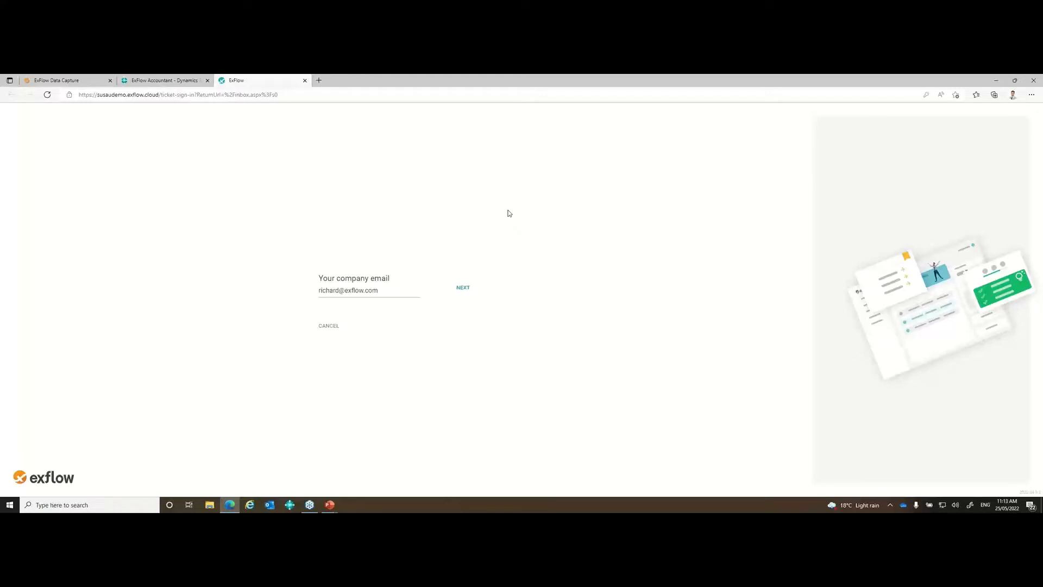
{"action": "left_click", "coordinate": [463, 290]}
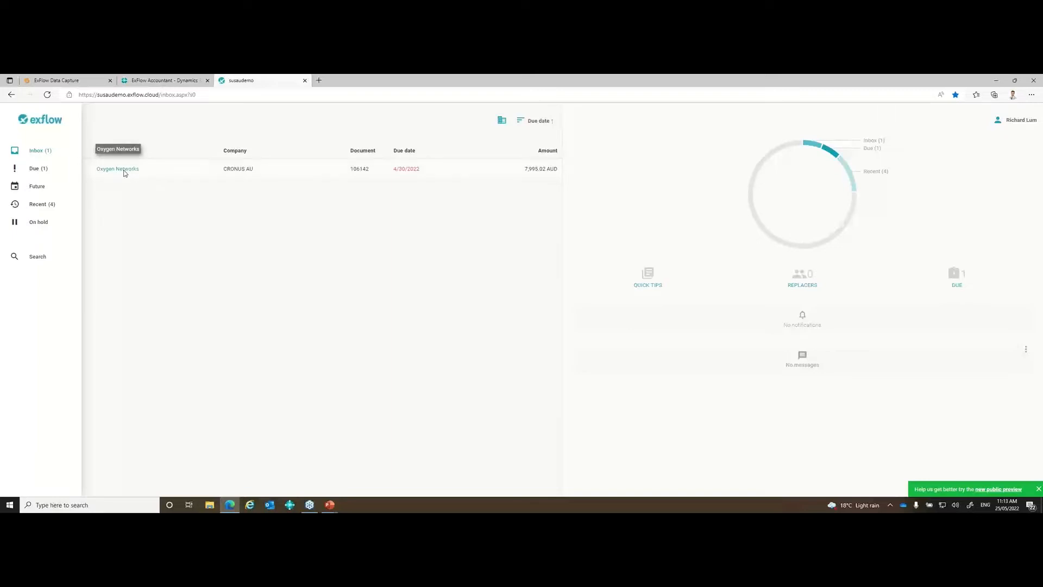
{"action": "left_click", "coordinate": [124, 173]}
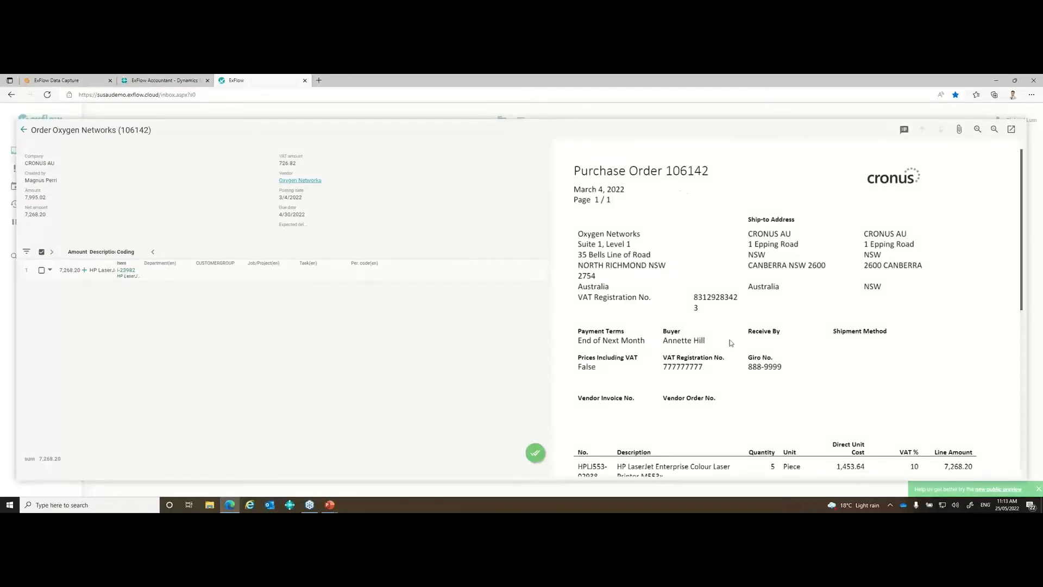
Step: Review the purchase order document for Oxygen Networks and approve the order
{"action": "scroll", "coordinate": [732, 344], "scroll_direction": "down", "scroll_amount": 3}
{"action": "scroll", "coordinate": [723, 308], "scroll_direction": "up", "scroll_amount": 4}
{"action": "mouse_move", "coordinate": [536, 458]}
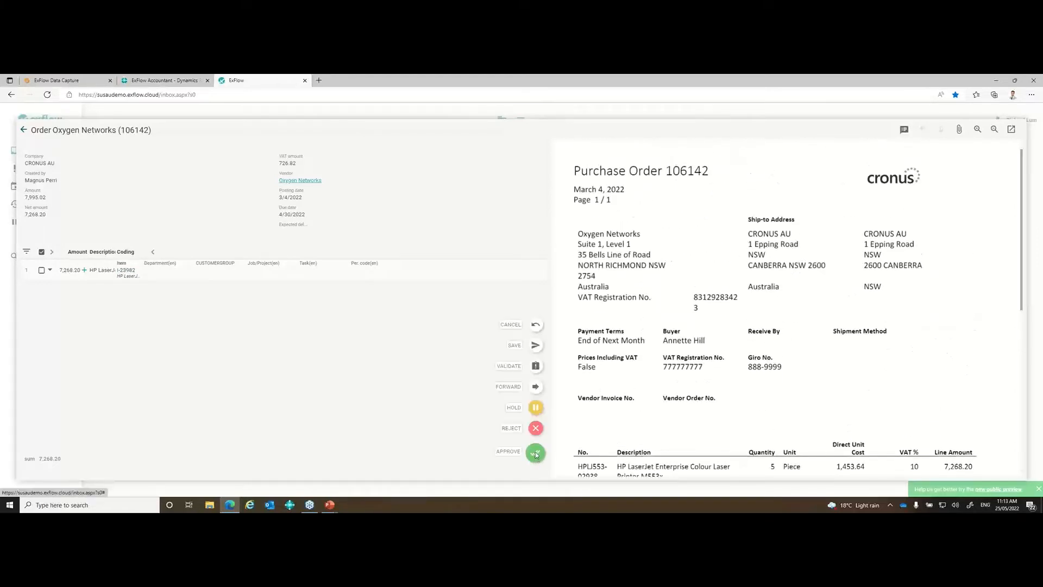
{"action": "left_click", "coordinate": [535, 454]}
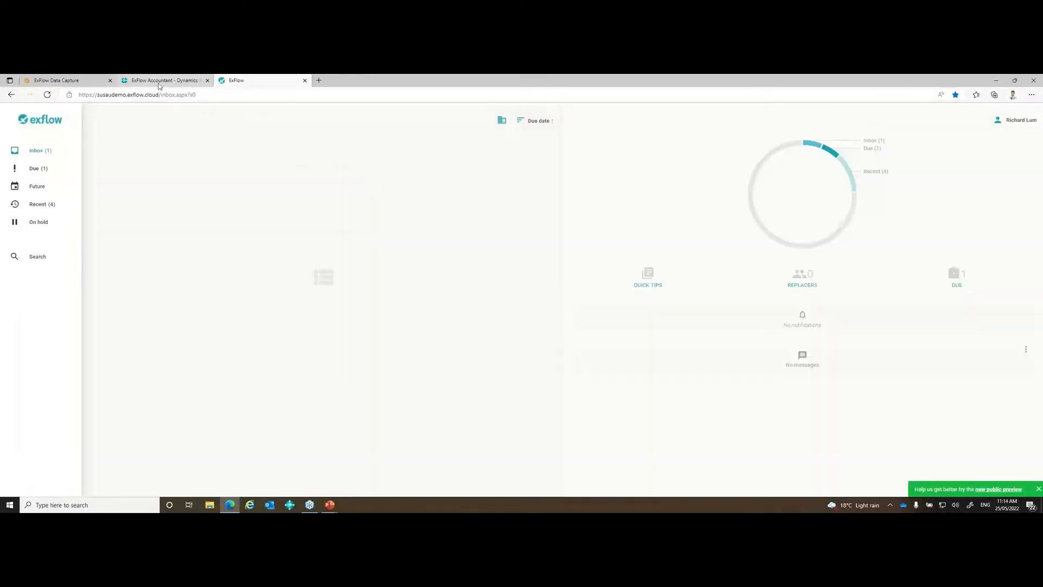
Step: Switch to Business Central and verify changes for the Oxygen Networks order in ExFlow Approval Status
{"action": "left_click", "coordinate": [159, 81]}
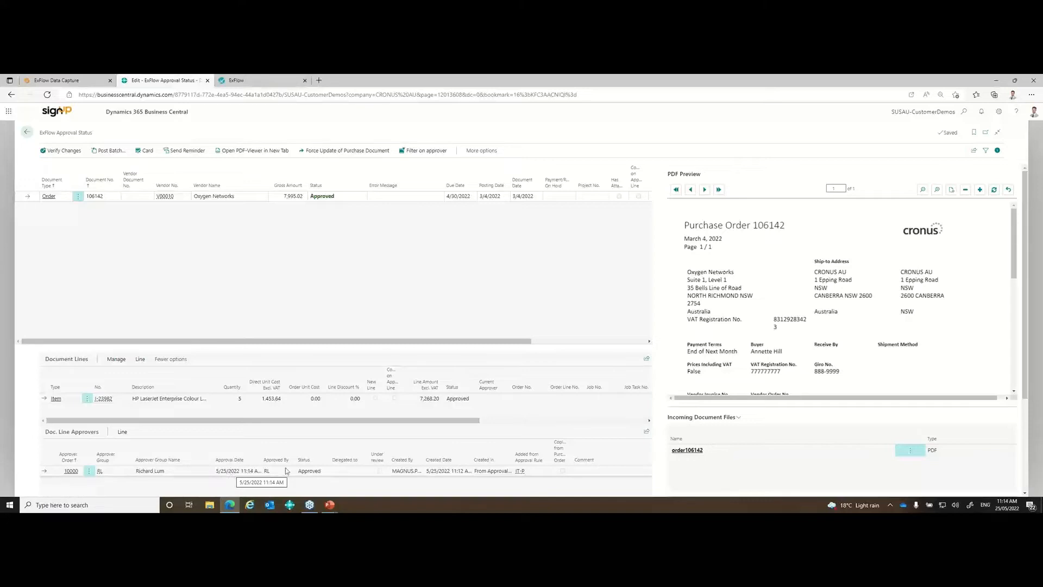
{"action": "left_click", "coordinate": [63, 151]}
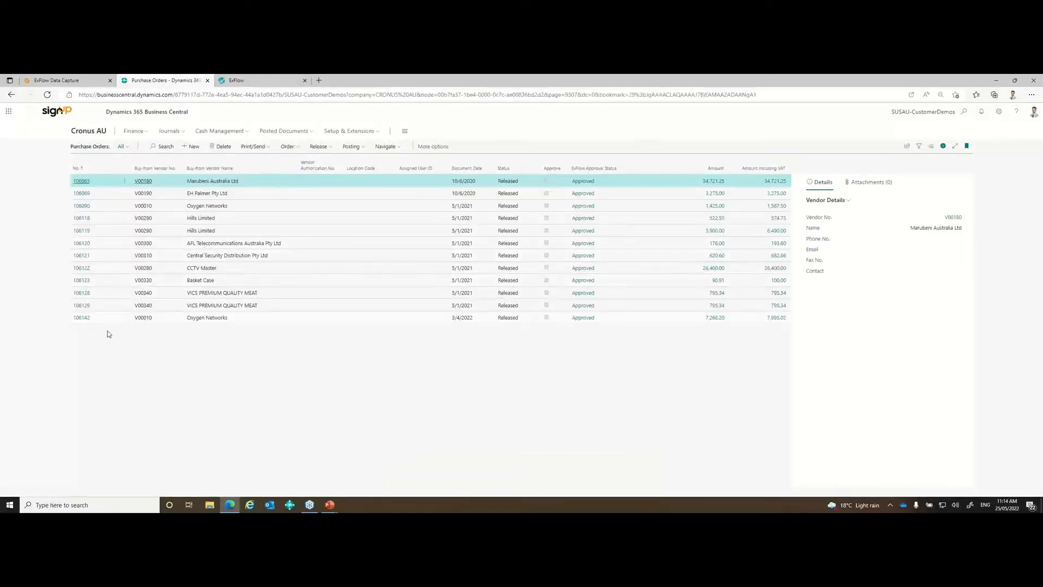
Step: Post the new Oxygen Networks purchase order with the Receive option and return to the home page
{"action": "left_click", "coordinate": [82, 317]}
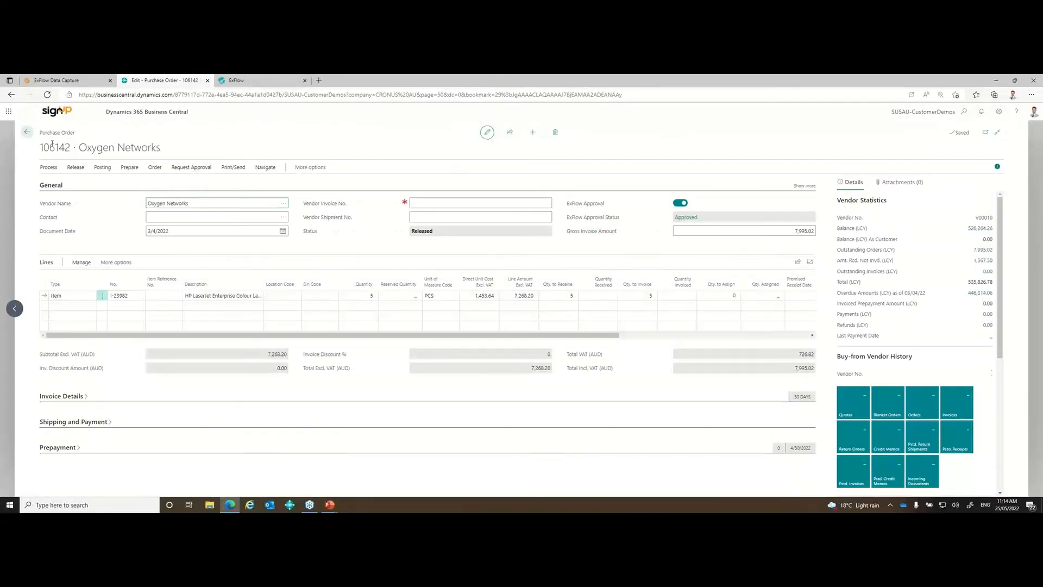
{"action": "double_click", "coordinate": [52, 146]}
{"action": "left_click", "coordinate": [102, 168]}
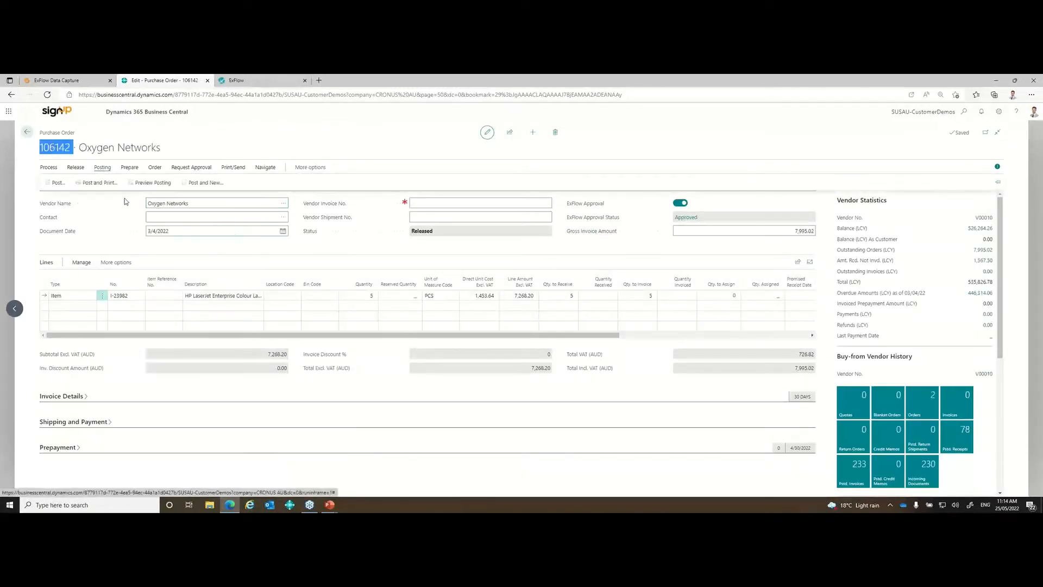
{"action": "left_click", "coordinate": [55, 185]}
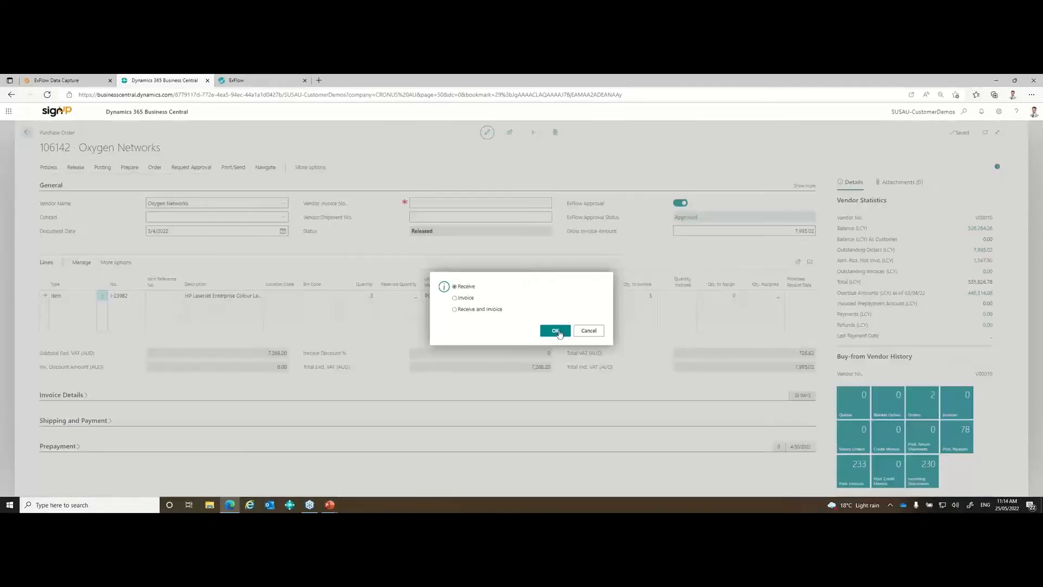
{"action": "left_click", "coordinate": [557, 331]}
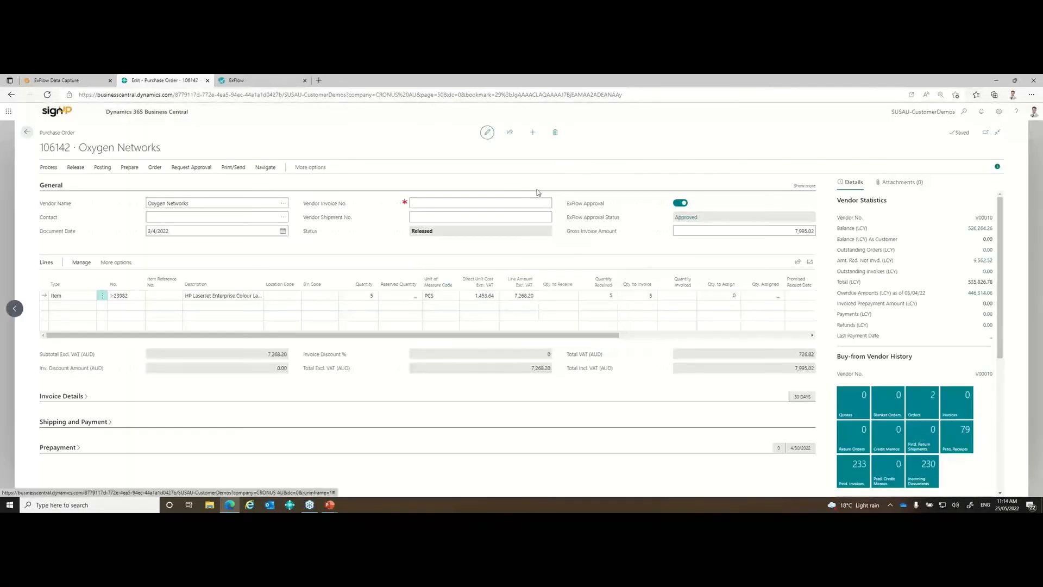
{"action": "key", "text": "Escape"}
{"action": "key", "text": "Escape"}
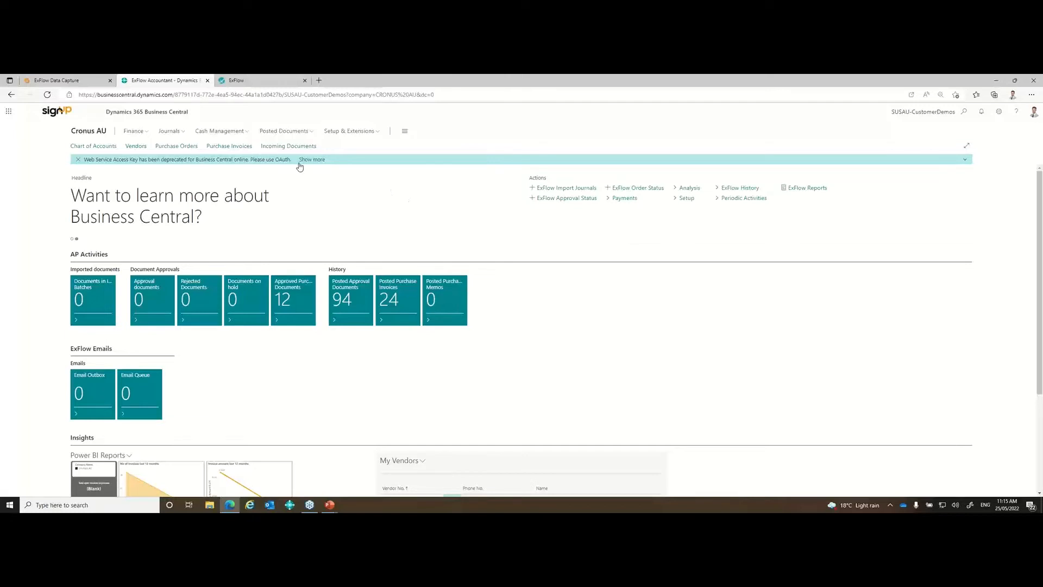
Step: Switch to ExFlow Data Capture, log in with the saved credentials and open Oxygen Printer Invoice.pdf for verification
{"action": "left_click", "coordinate": [79, 80]}
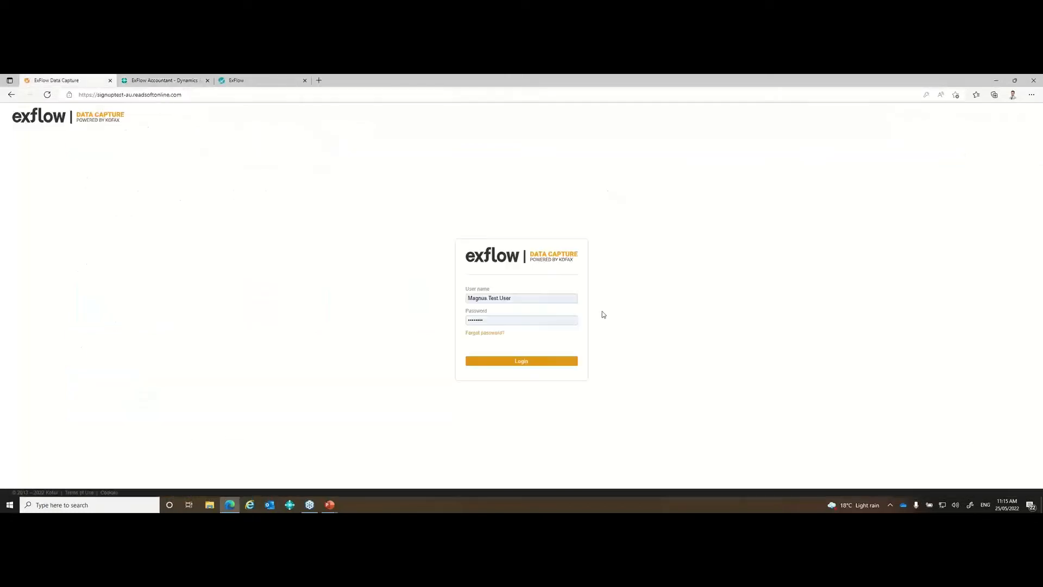
{"action": "left_click", "coordinate": [532, 362]}
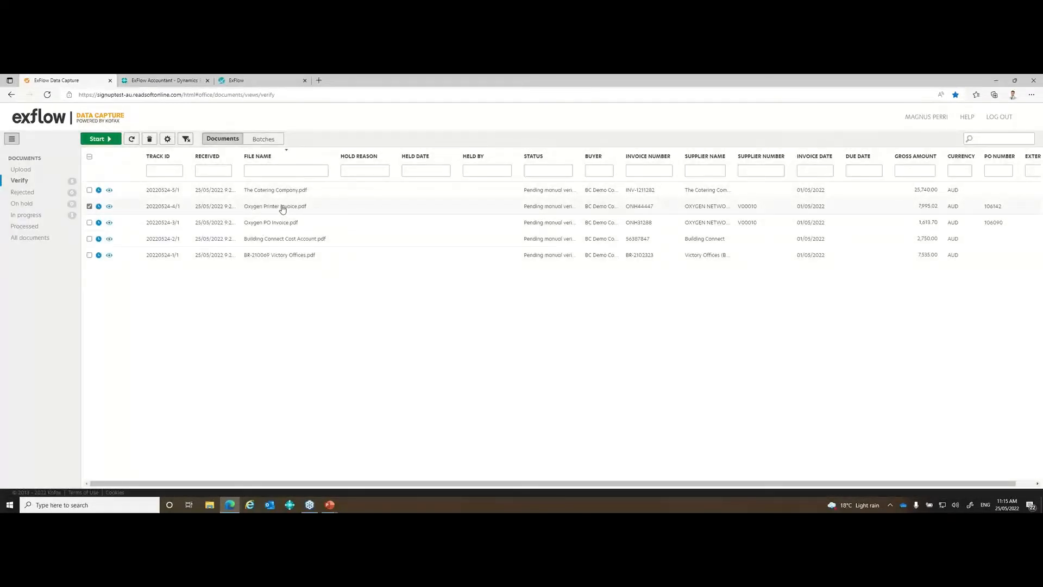
{"action": "double_click", "coordinate": [282, 207]}
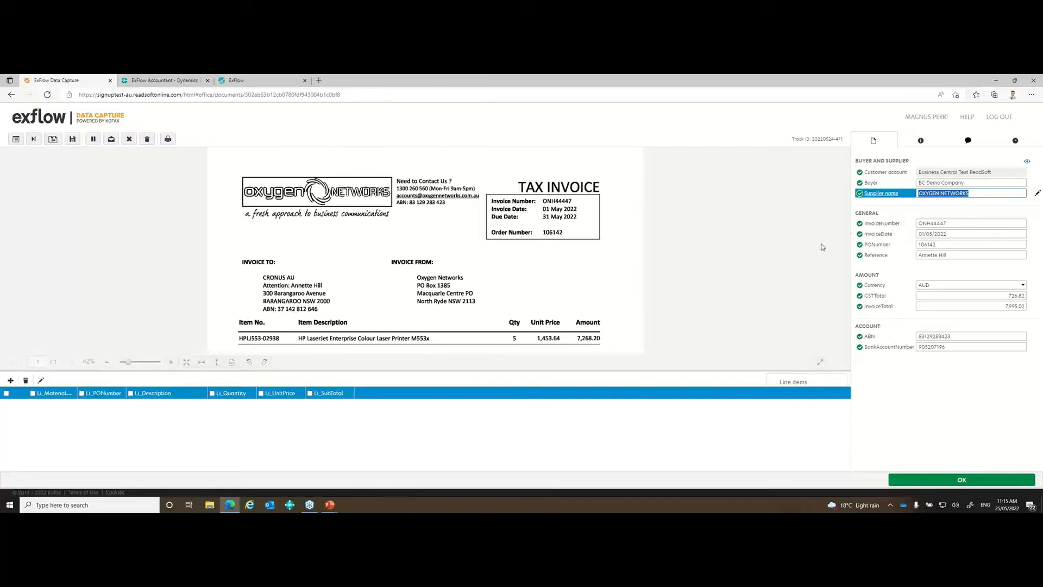
Step: Recapture InvoiceNumber from the invoice image, trying the buyer's ABN first and finishing with the order number, and accept the invoice
{"action": "key", "text": "Tab"}
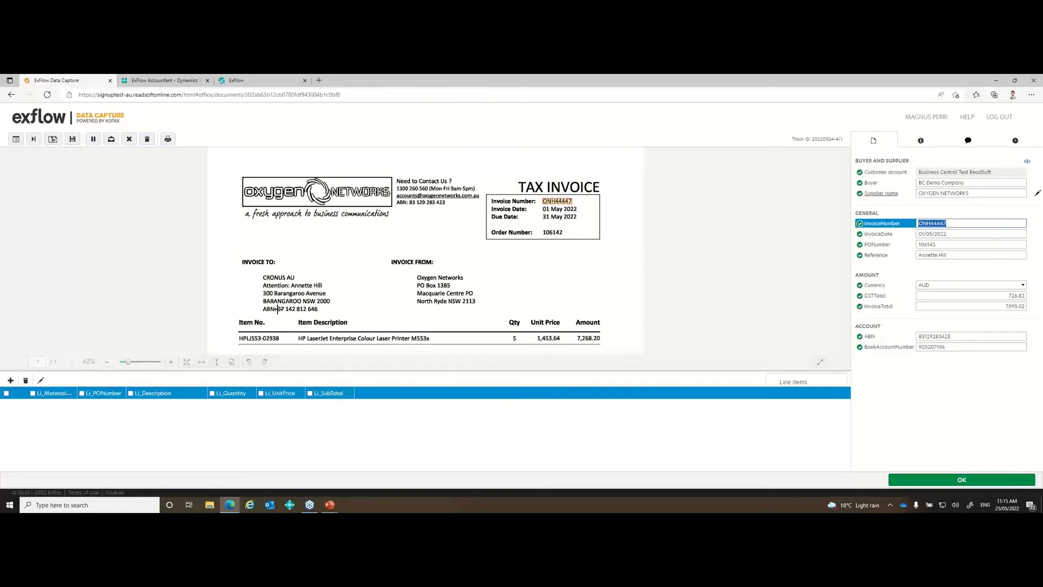
{"action": "left_click_drag", "start_coordinate": [278, 308], "coordinate": [330, 313]}
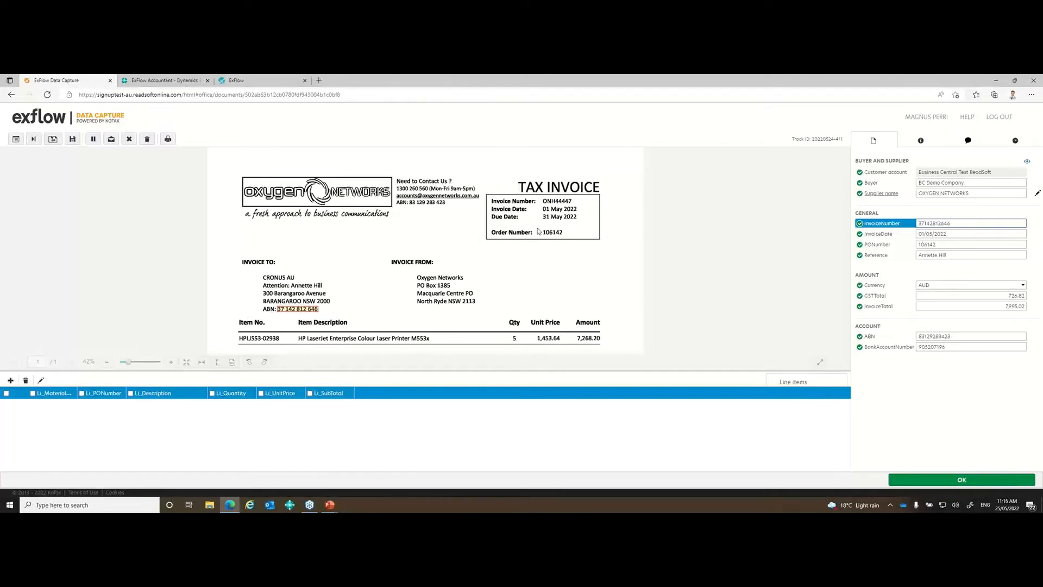
{"action": "left_click_drag", "start_coordinate": [541, 227], "coordinate": [571, 239]}
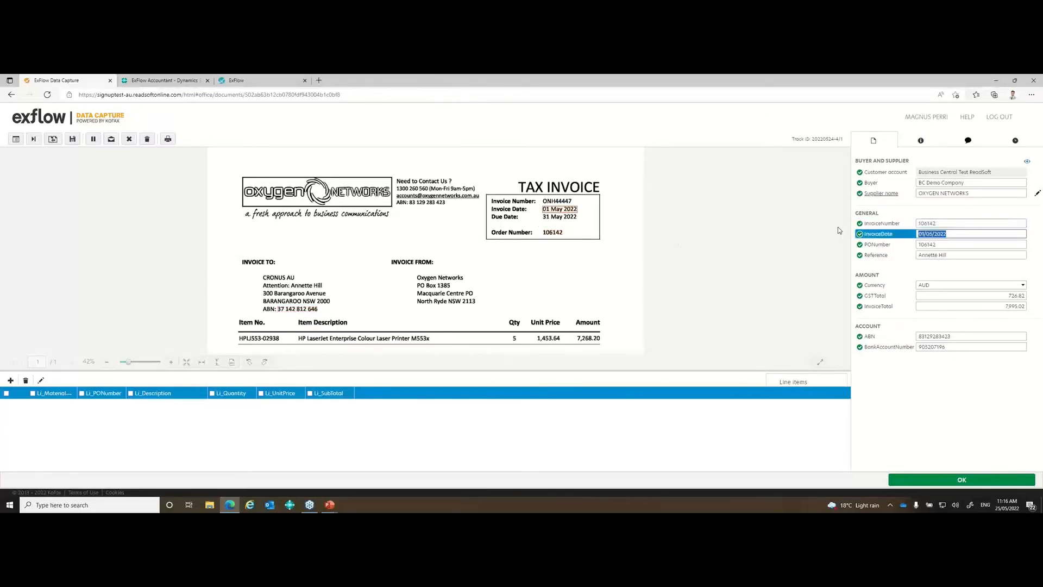
{"action": "left_click", "coordinate": [867, 236]}
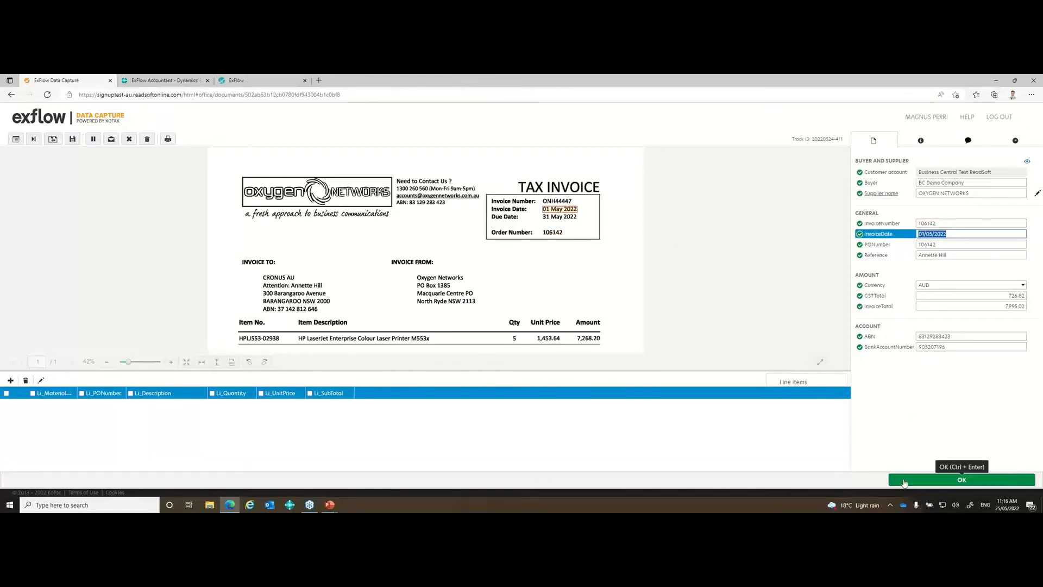
{"action": "left_click", "coordinate": [904, 483]}
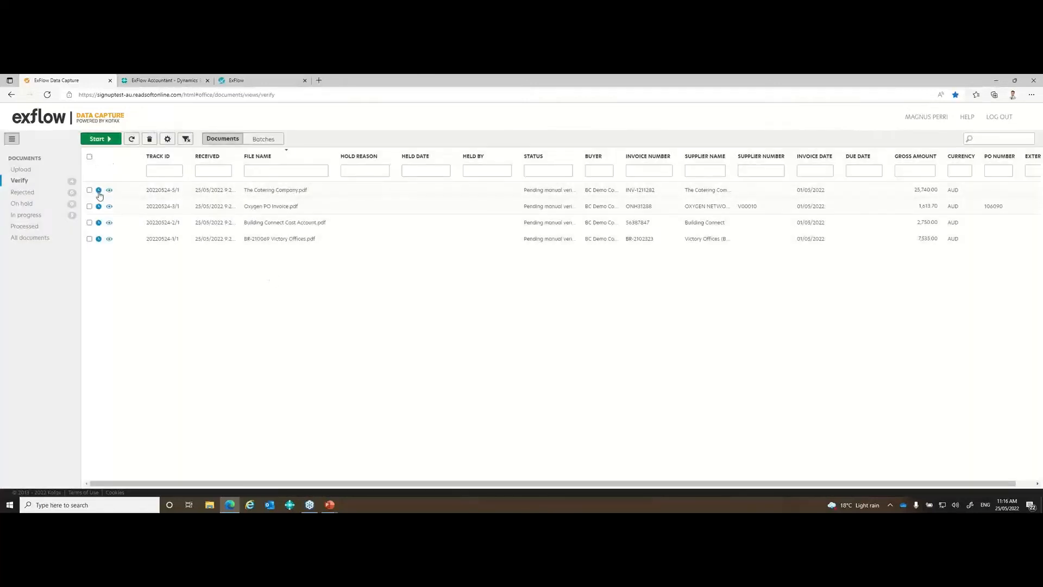
Step: Open Oxygen PO Invoice.pdf from the verification list and examine the item lines on the invoice image
{"action": "left_click", "coordinate": [281, 207]}
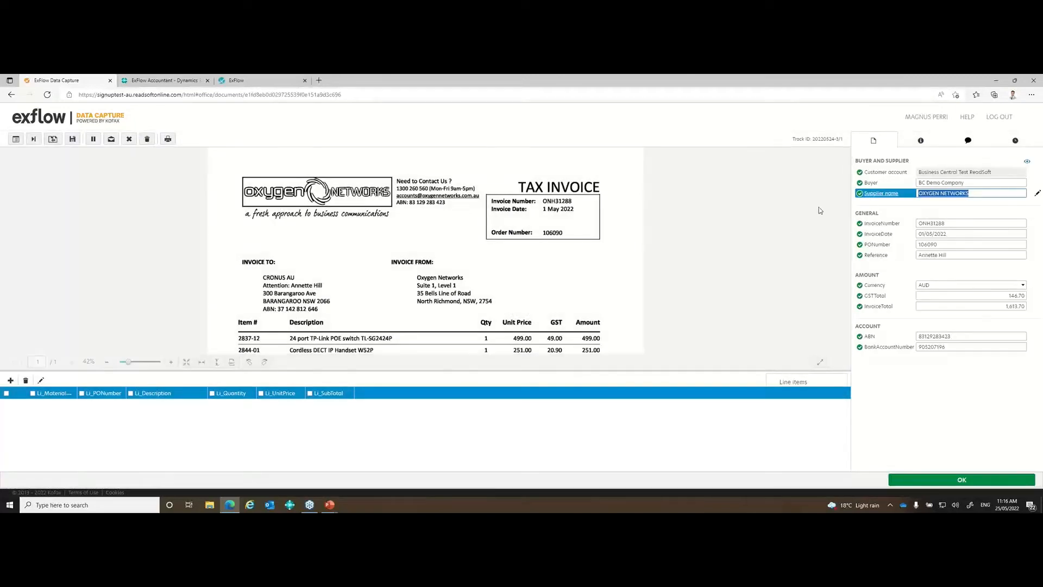
{"action": "key", "text": "Tab"}
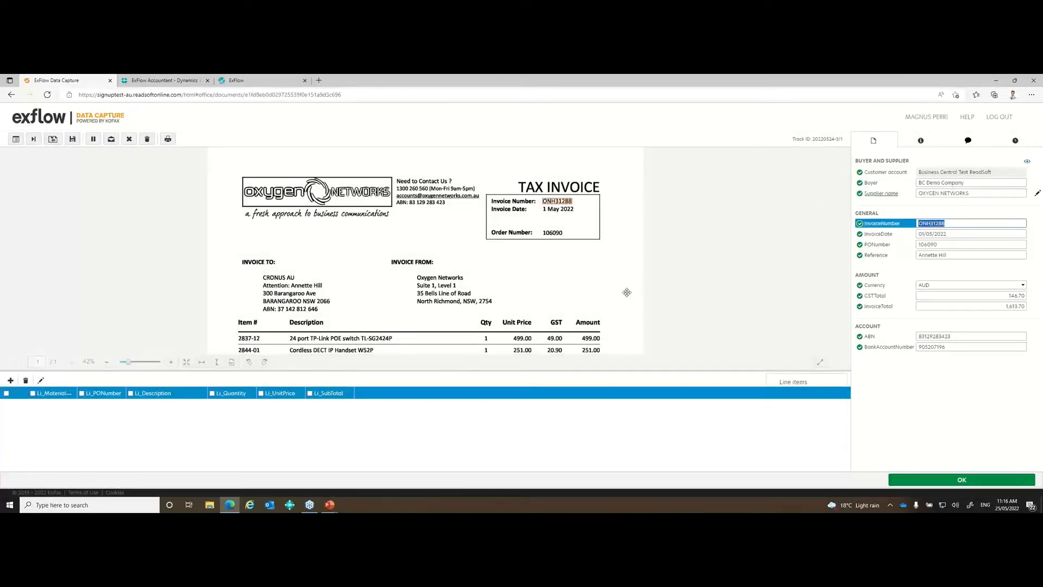
{"action": "scroll", "coordinate": [625, 291], "scroll_direction": "down", "scroll_amount": 2}
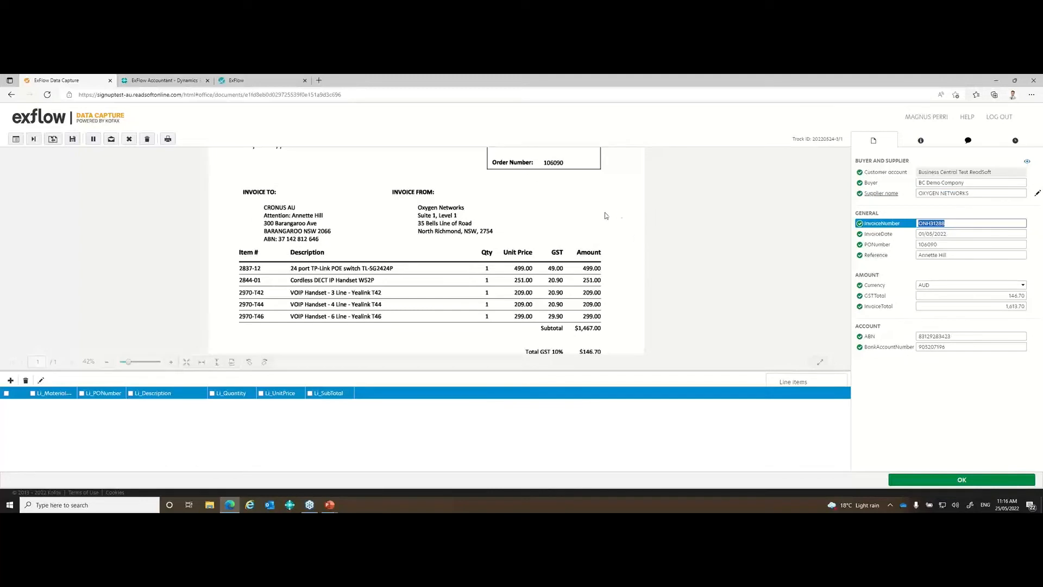
{"action": "left_click_drag", "start_coordinate": [576, 212], "coordinate": [578, 224]}
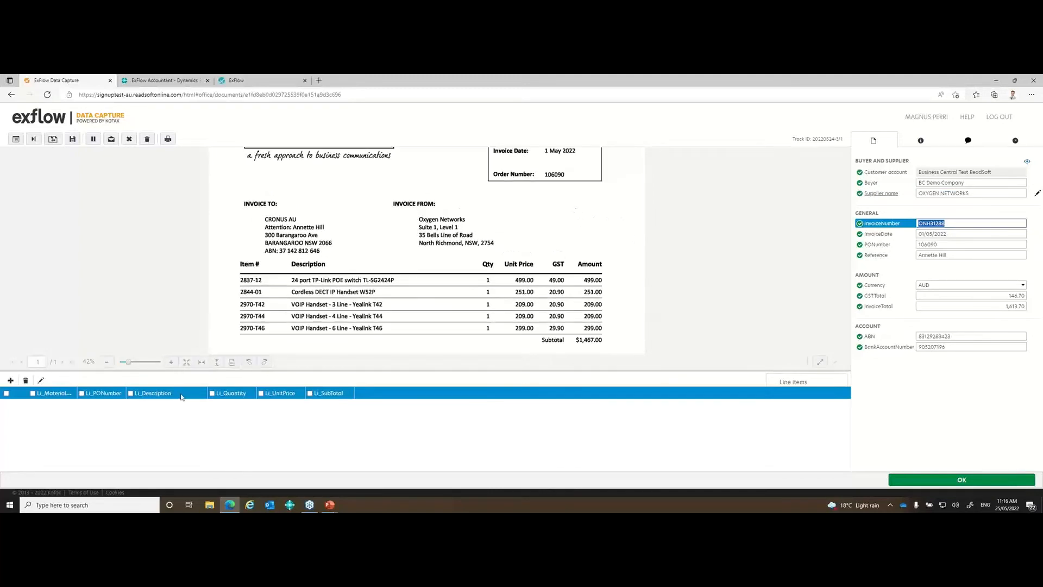
Step: Capture the invoice's item table as line items with material number, PO number 106090, description, quantity, unit price and subtotal, and accept the invoice
{"action": "left_click", "coordinate": [41, 381]}
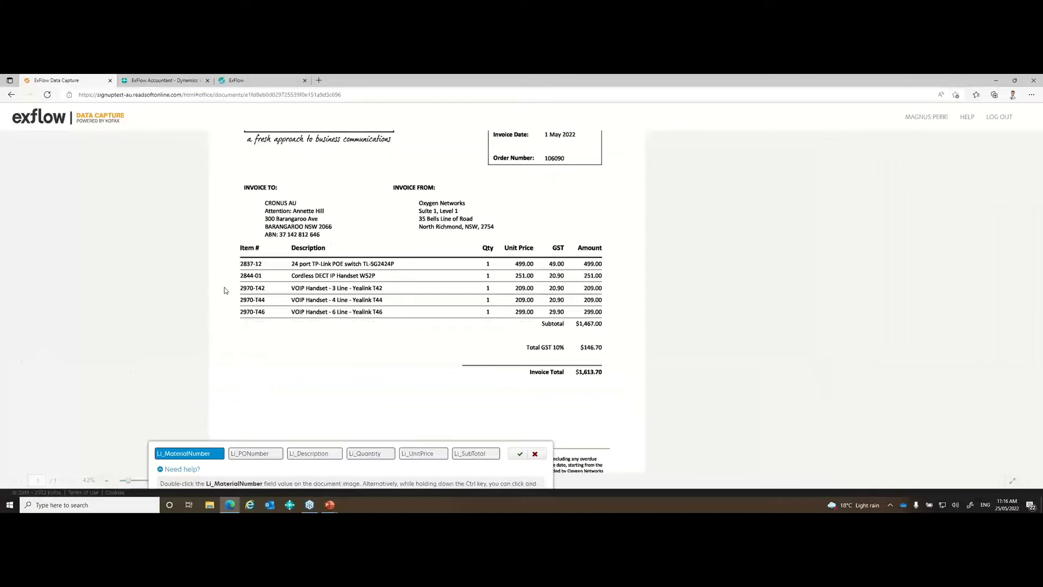
{"action": "double_click", "coordinate": [250, 265]}
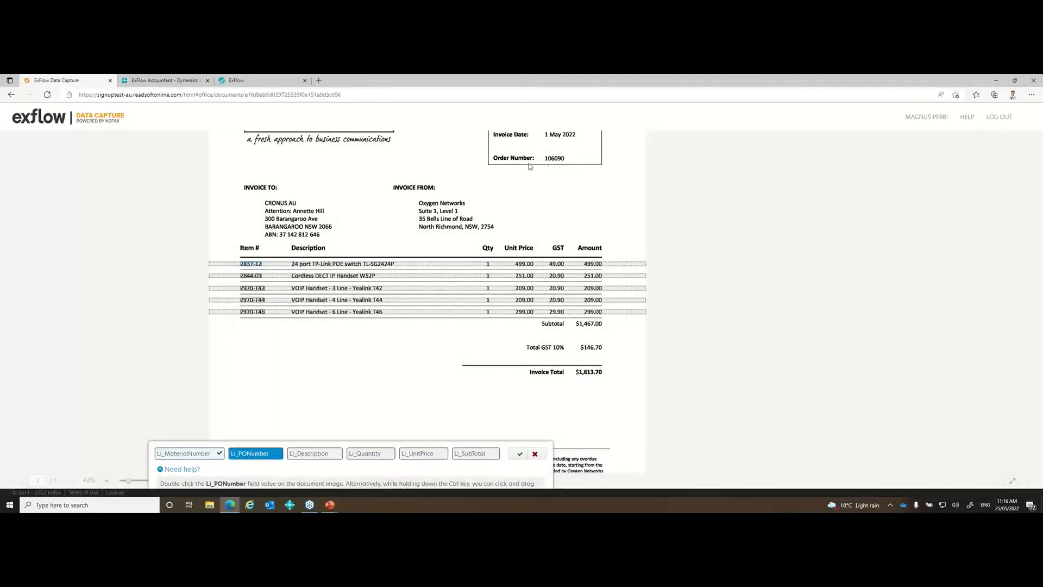
{"action": "double_click", "coordinate": [548, 158]}
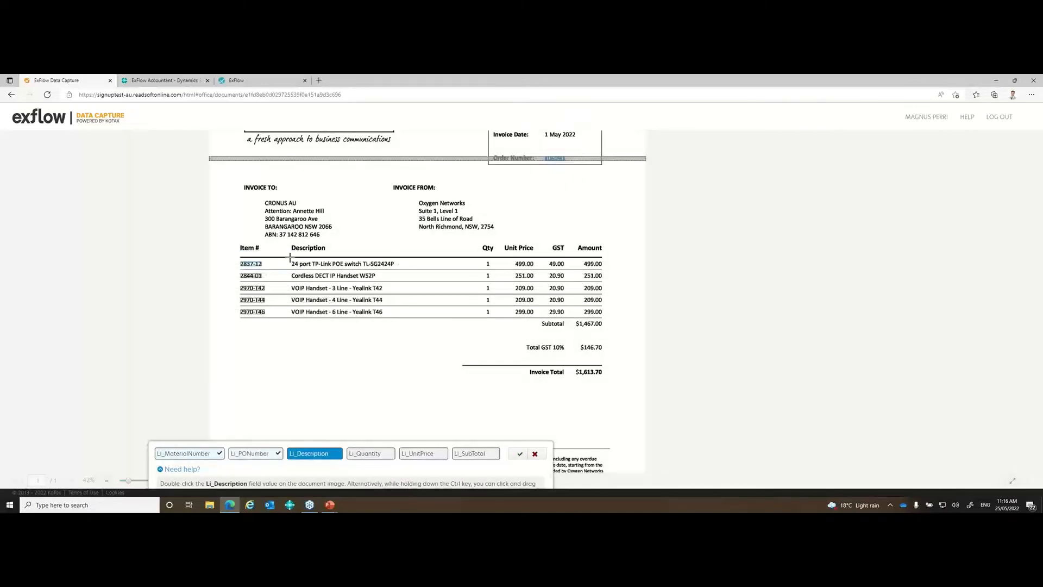
{"action": "left_click_drag", "start_coordinate": [290, 260], "coordinate": [617, 273]}
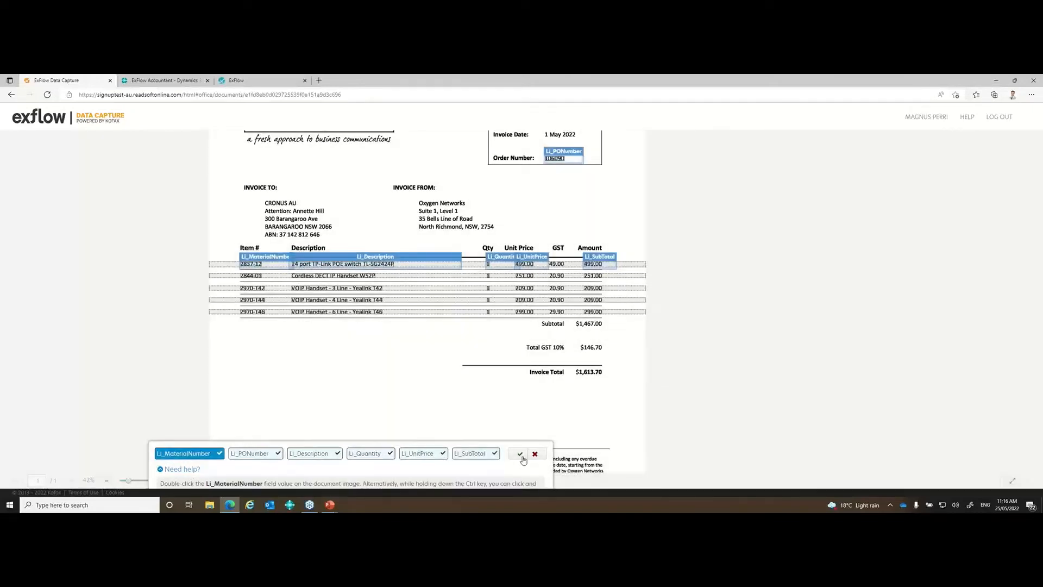
{"action": "left_click", "coordinate": [520, 455]}
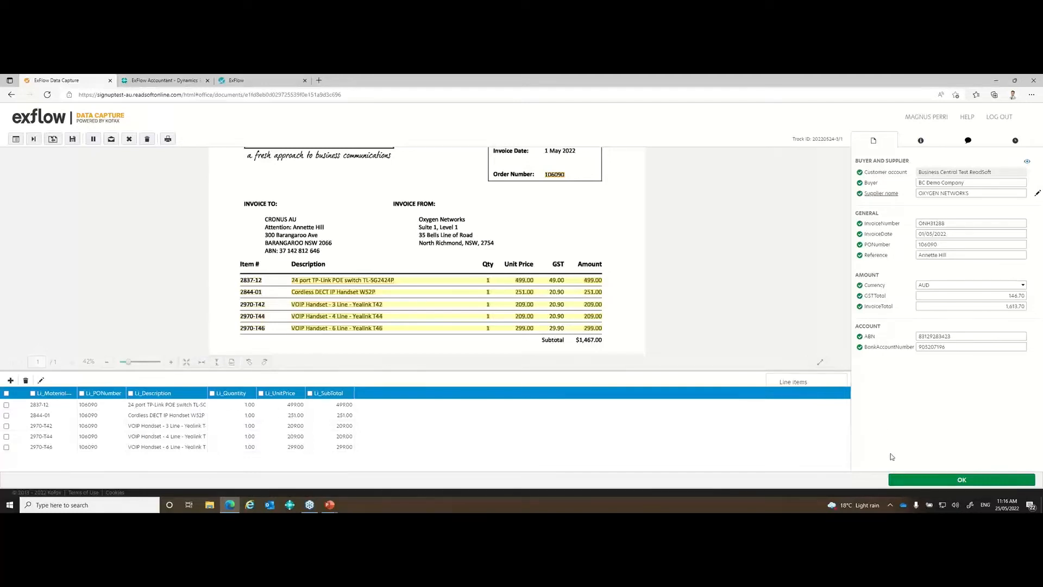
{"action": "left_click", "coordinate": [922, 479]}
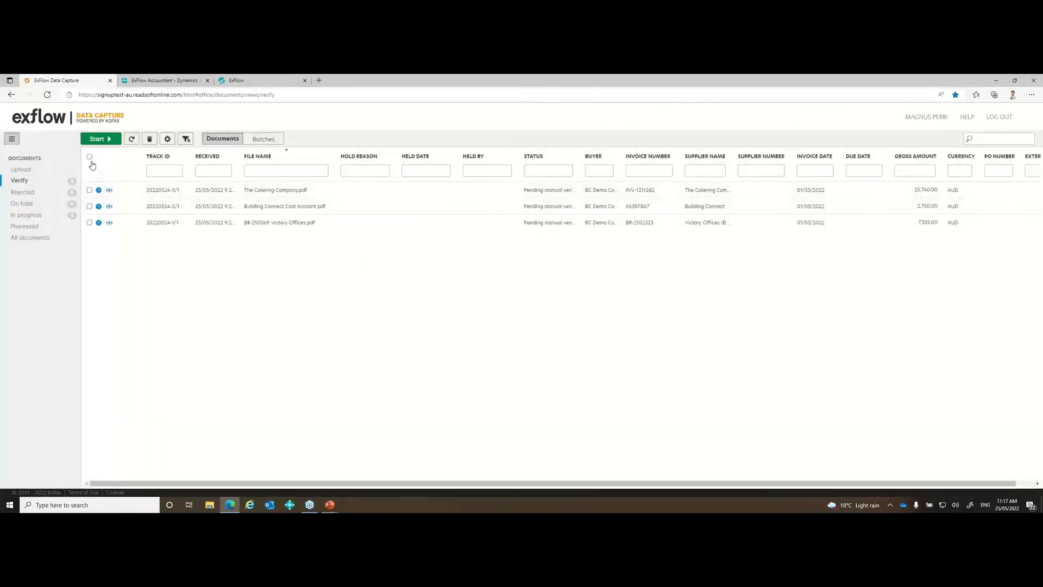
Step: Start verification of all remaining documents, check the general fields of The Catering Company's invoice and accept it
{"action": "left_click", "coordinate": [90, 157]}
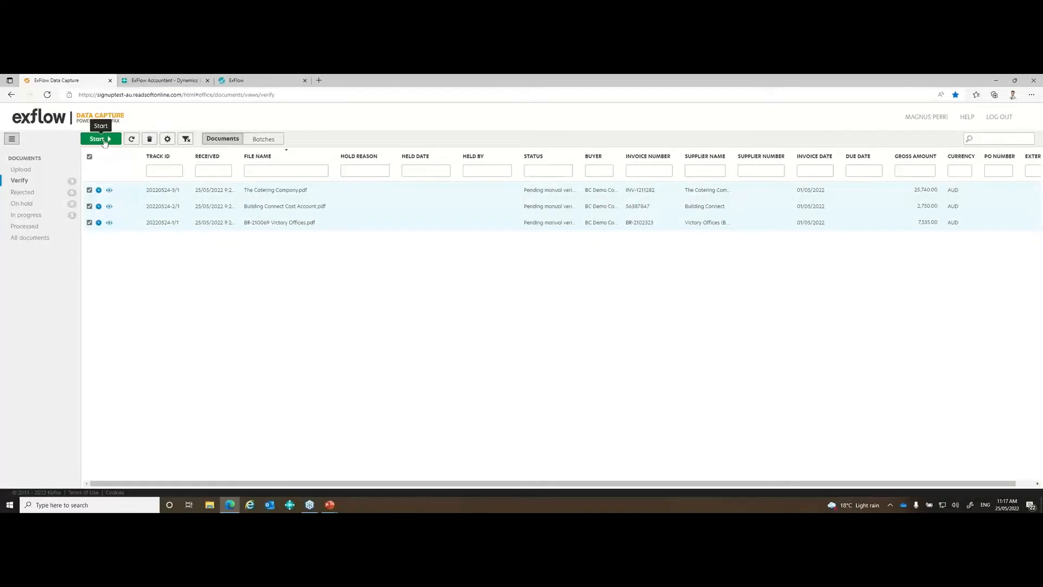
{"action": "left_click", "coordinate": [101, 140]}
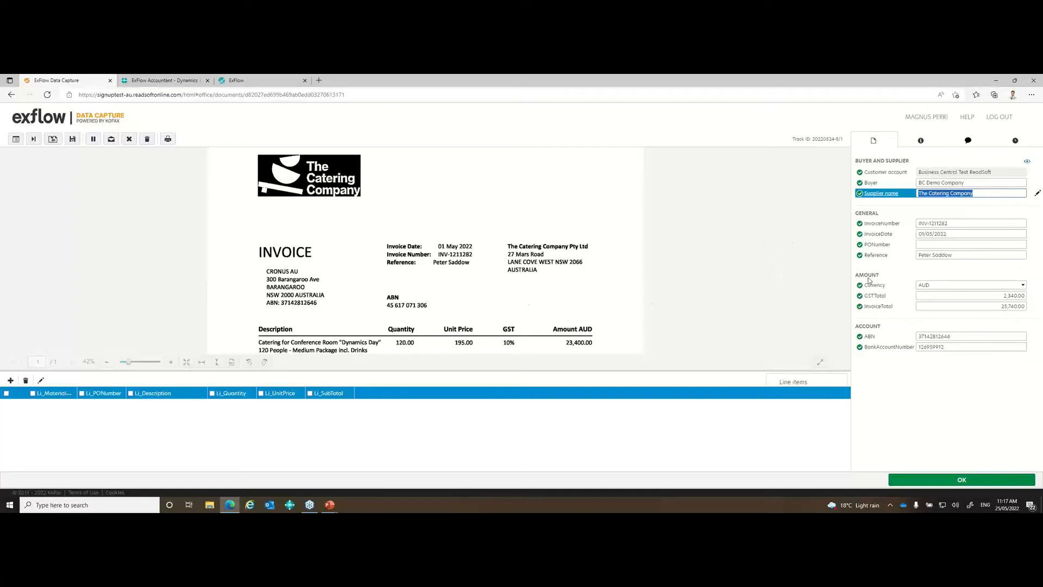
{"action": "key", "text": "Tab"}
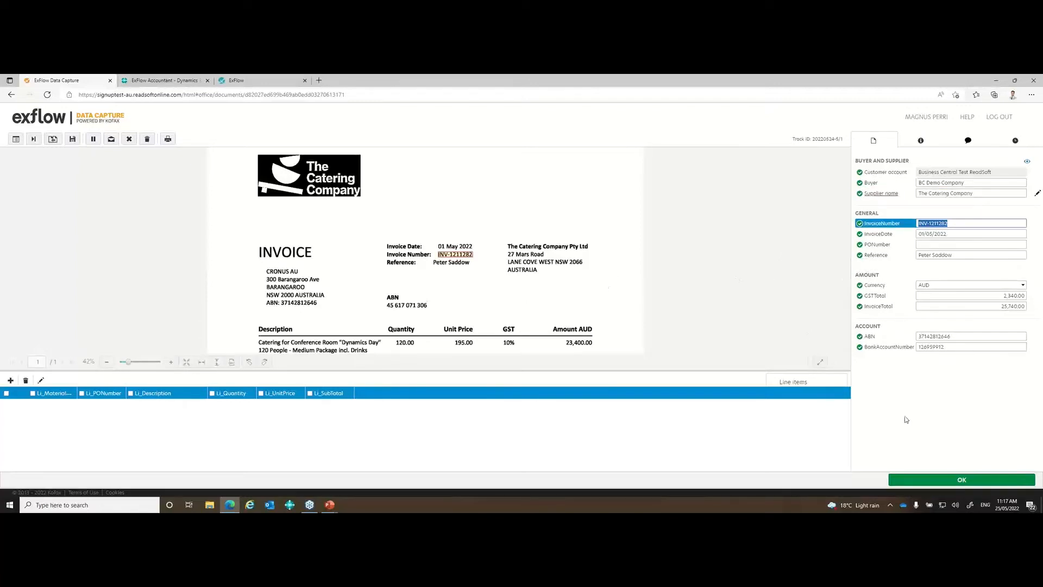
{"action": "key", "text": "Tab"}
{"action": "key", "text": "Tab"}
{"action": "key", "text": "Tab"}
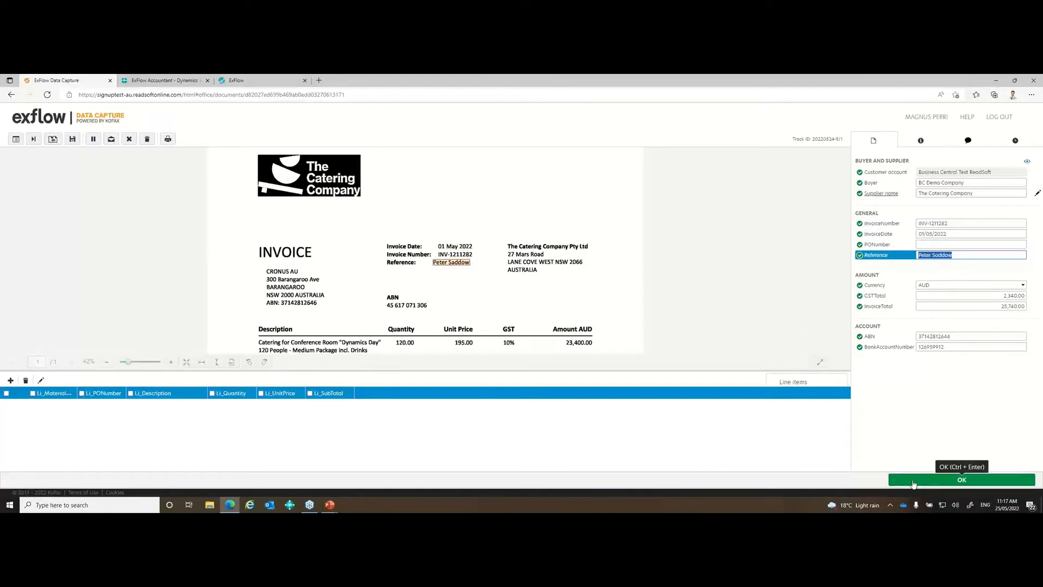
{"action": "left_click", "coordinate": [914, 483]}
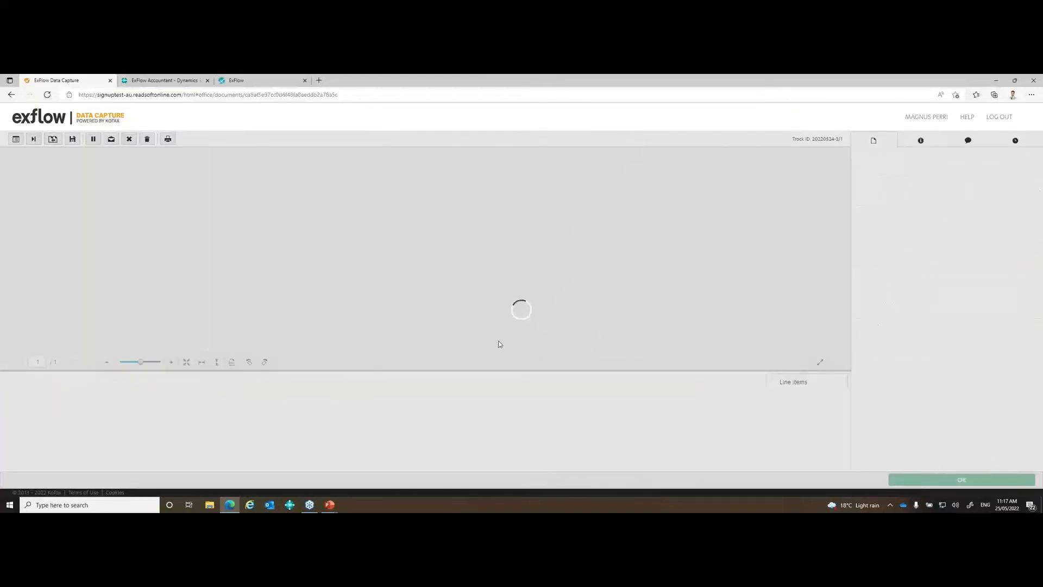
Step: Check the Building Connect and Victory Offices invoices against their images and accept both
{"action": "scroll", "coordinate": [432, 290], "scroll_direction": "down", "scroll_amount": 1}
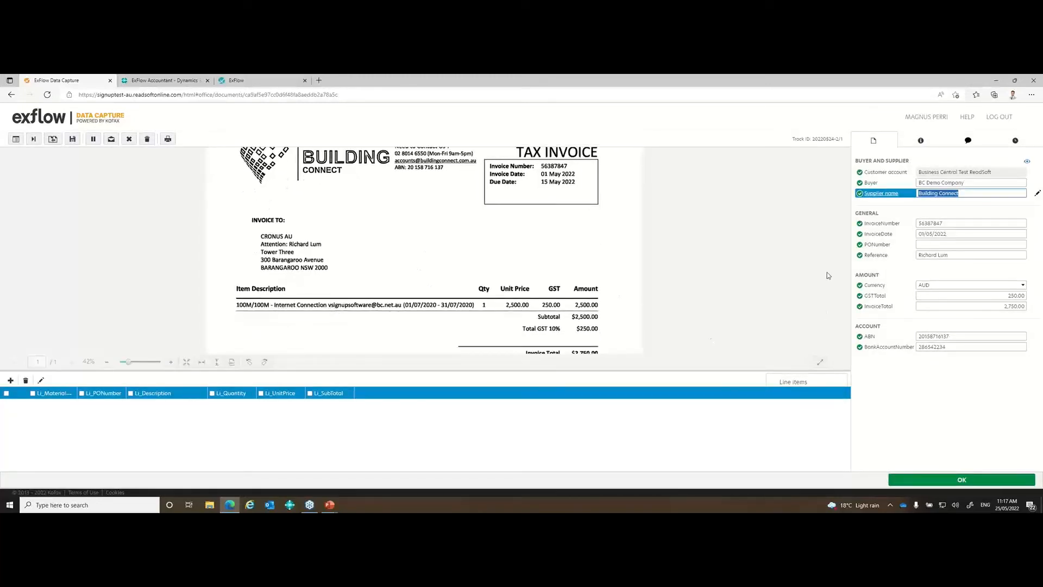
{"action": "left_click", "coordinate": [938, 481]}
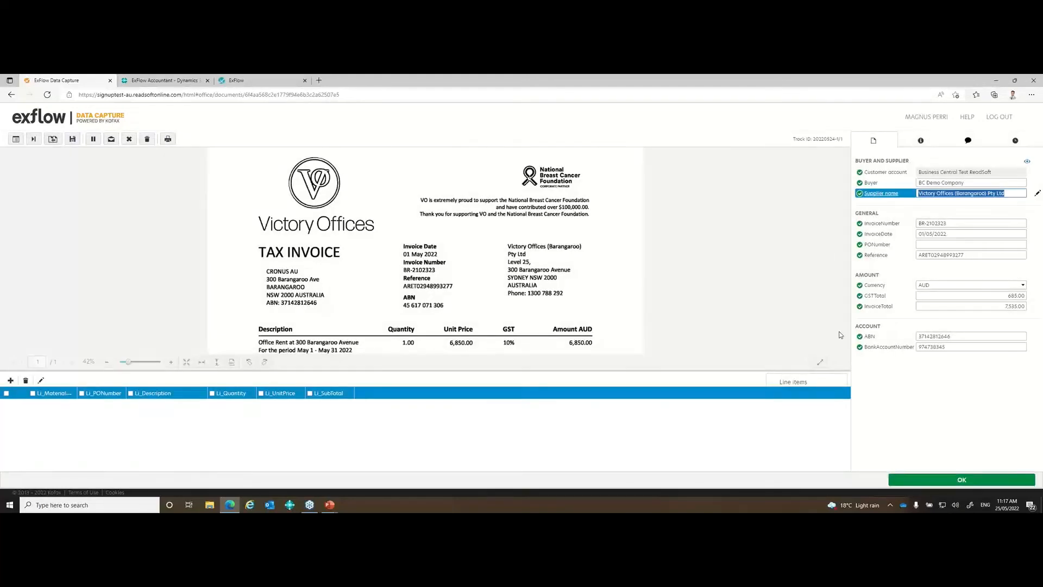
{"action": "scroll", "coordinate": [564, 323], "scroll_direction": "down", "scroll_amount": 1}
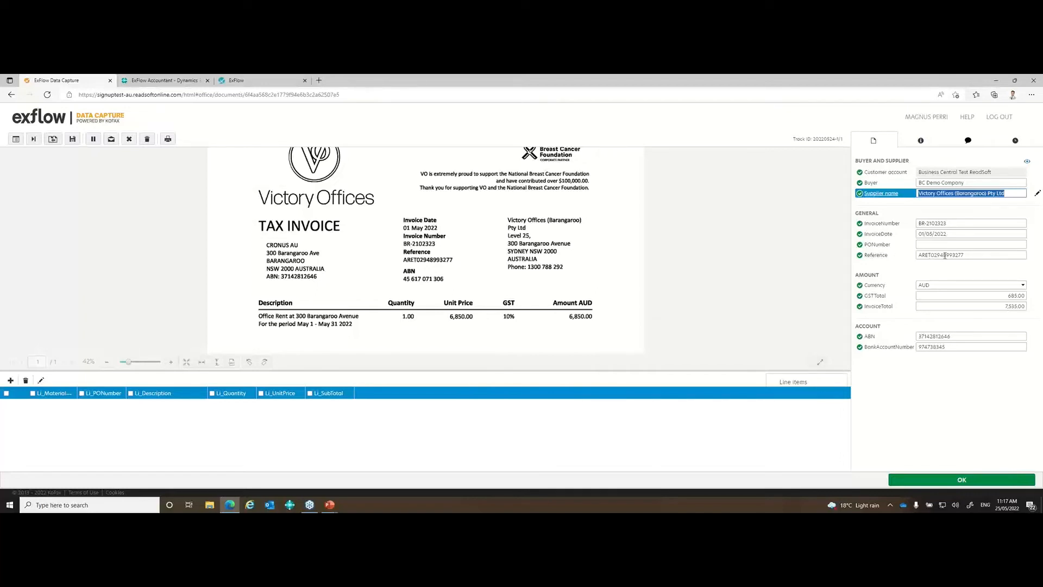
{"action": "left_click", "coordinate": [927, 480]}
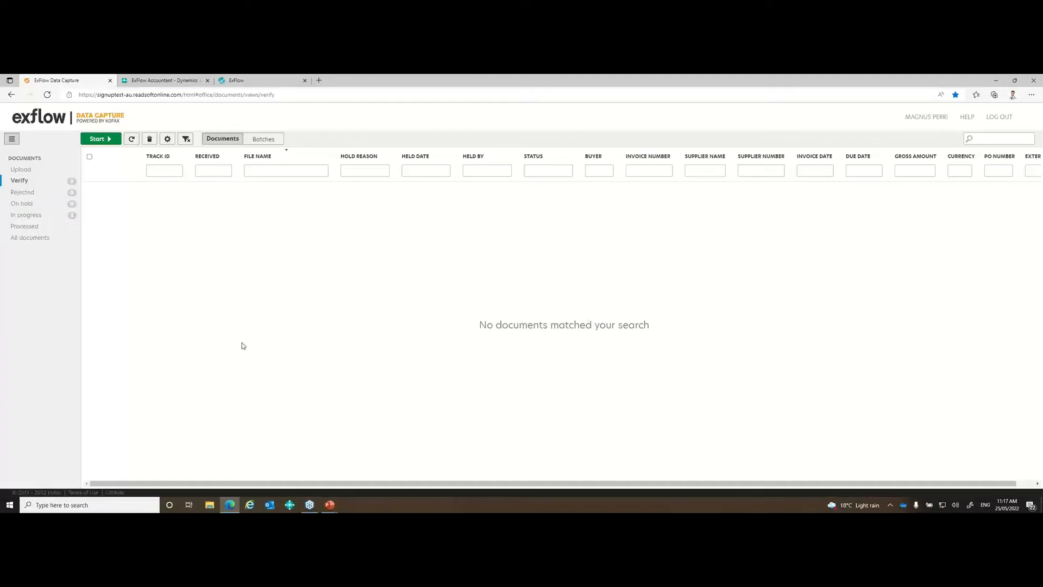
Step: Switch to Business Central and import documents for all batches from the ExFlow Import Journals
{"action": "left_click", "coordinate": [179, 81]}
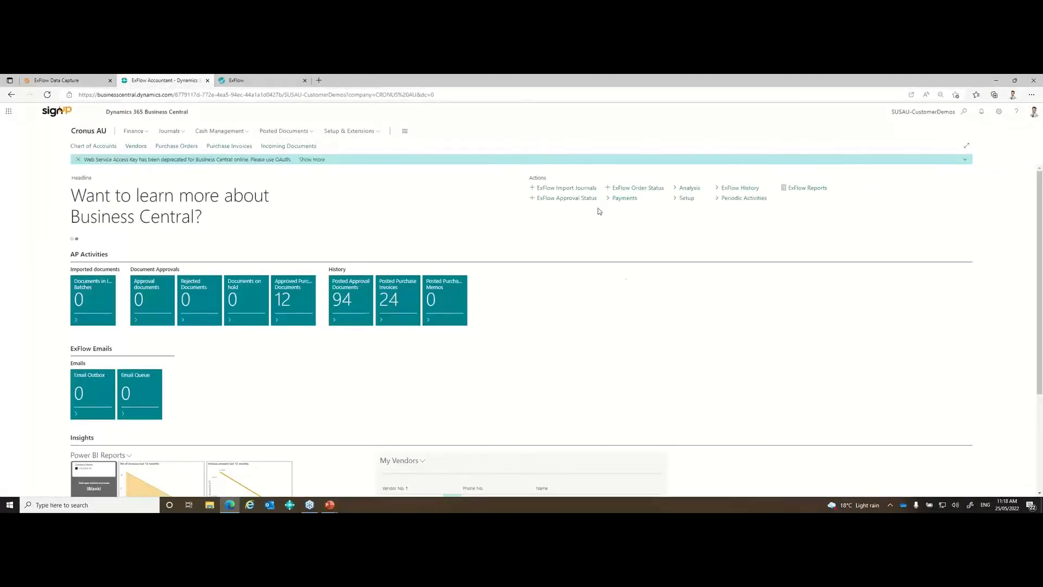
{"action": "left_click", "coordinate": [565, 188]}
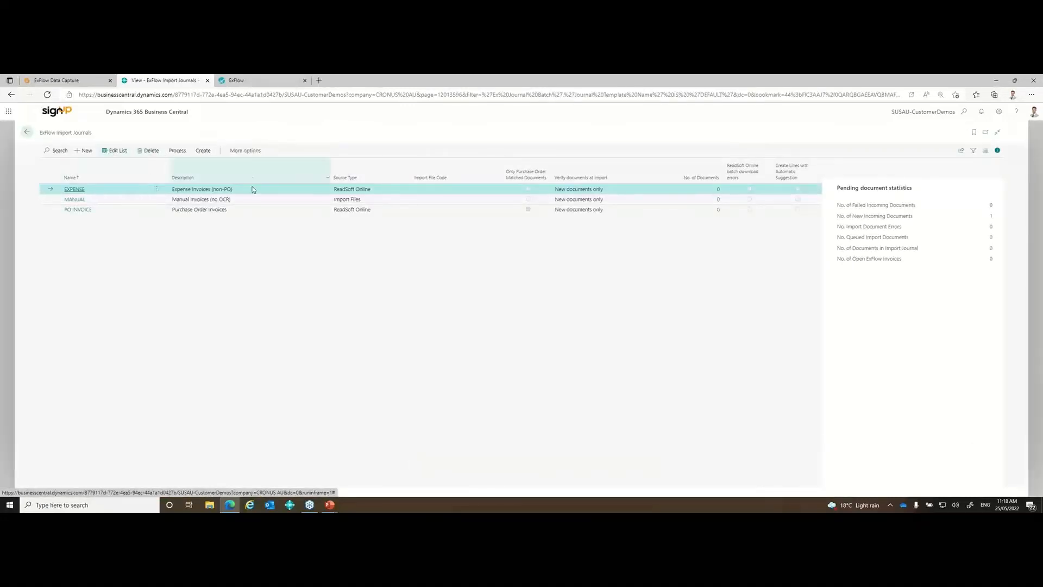
{"action": "left_click", "coordinate": [183, 156]}
{"action": "left_click", "coordinate": [112, 167]}
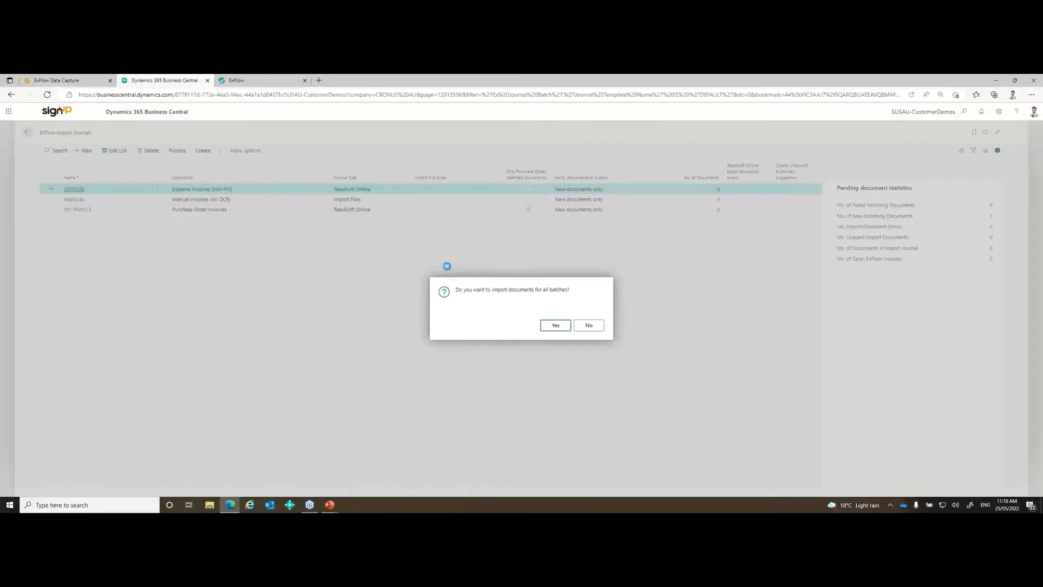
{"action": "key", "text": "Return"}
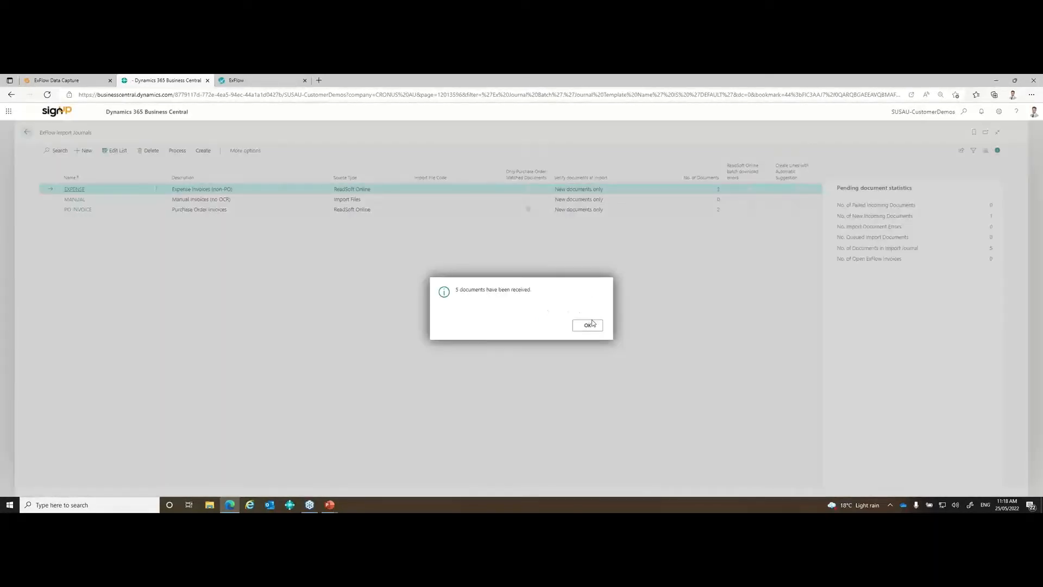
{"action": "left_click", "coordinate": [589, 325]}
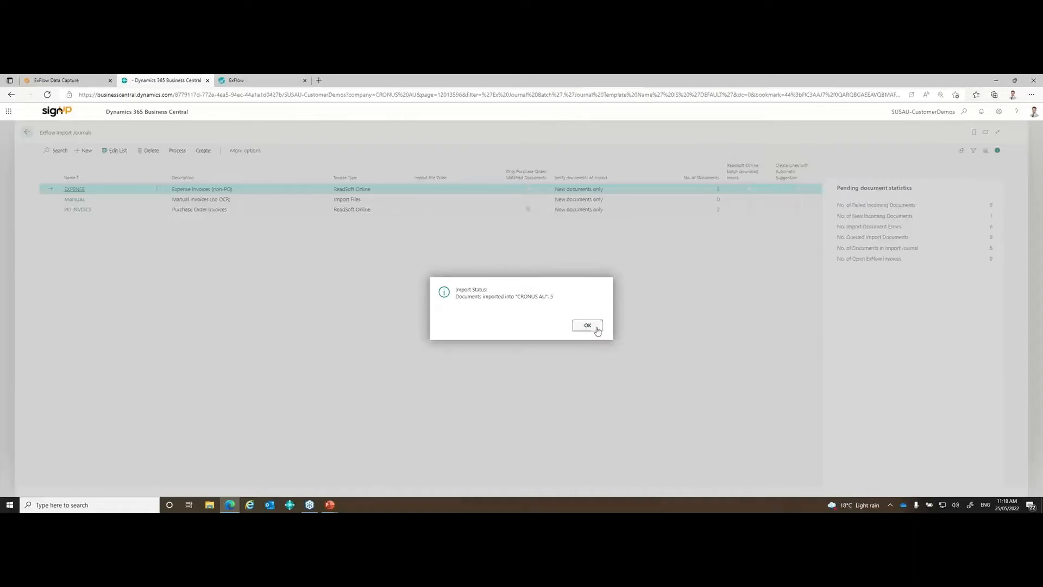
{"action": "left_click", "coordinate": [596, 328]}
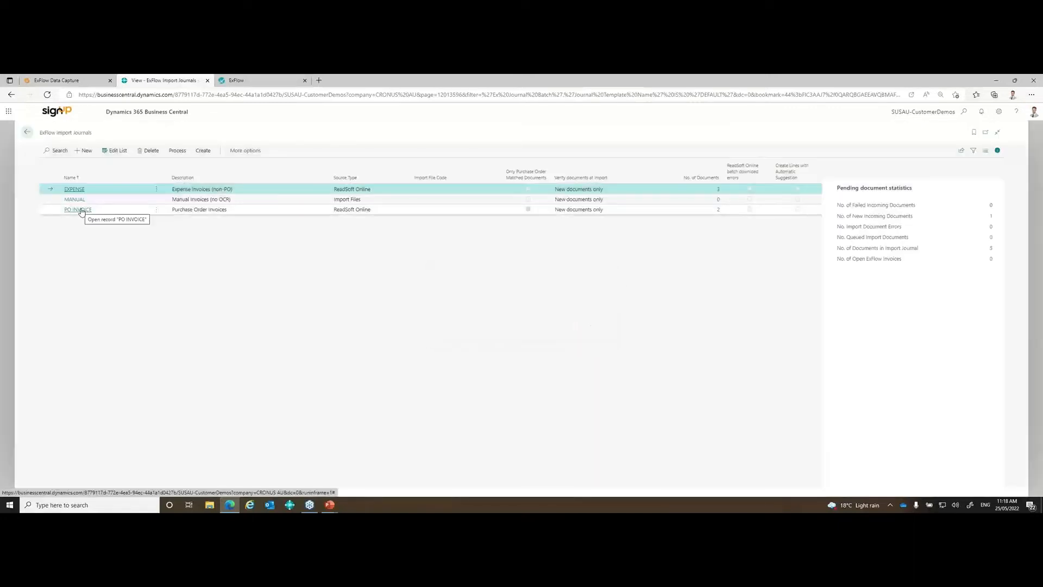
Step: Batch create the purchase documents of the PO INVOICE import journal with the default options and return to the journal list
{"action": "left_click", "coordinate": [82, 210]}
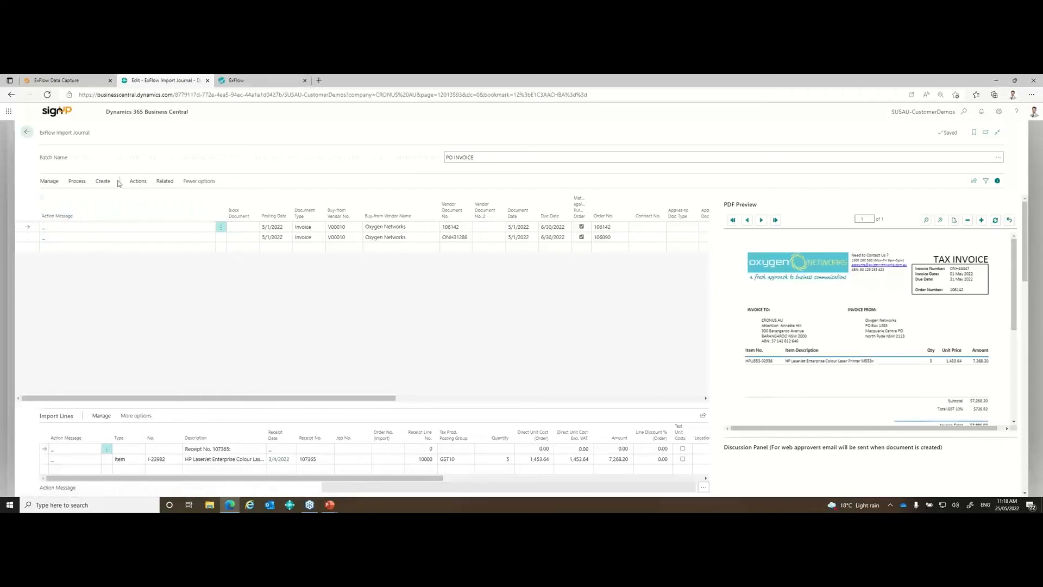
{"action": "left_click", "coordinate": [103, 181]}
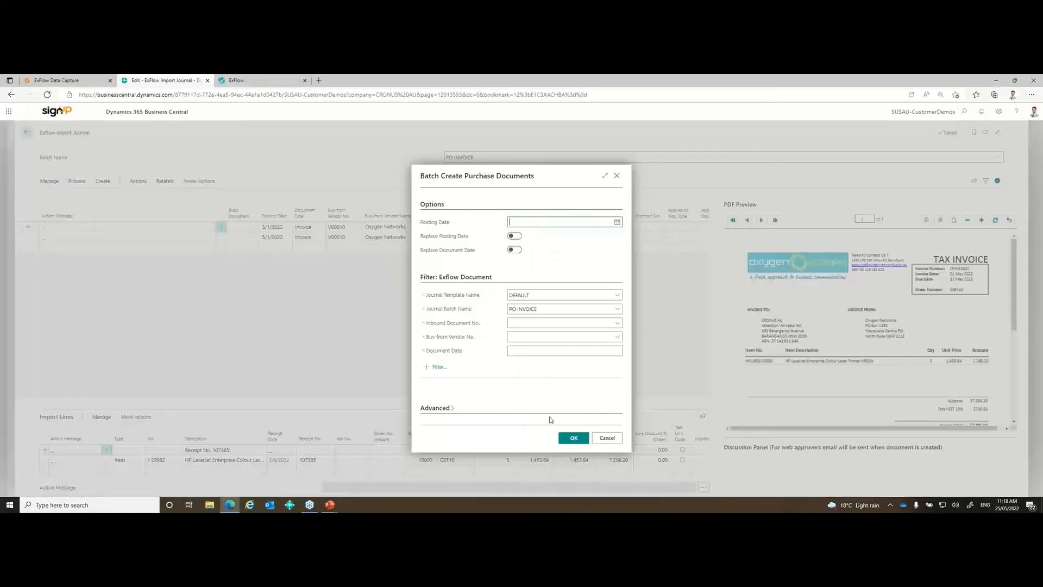
{"action": "left_click", "coordinate": [572, 439]}
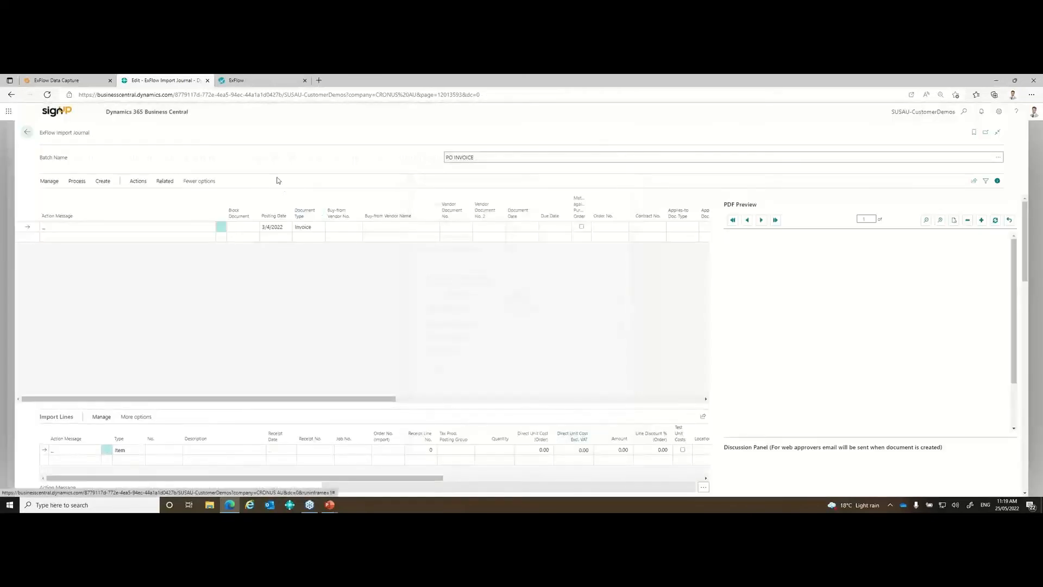
{"action": "key", "text": "Escape"}
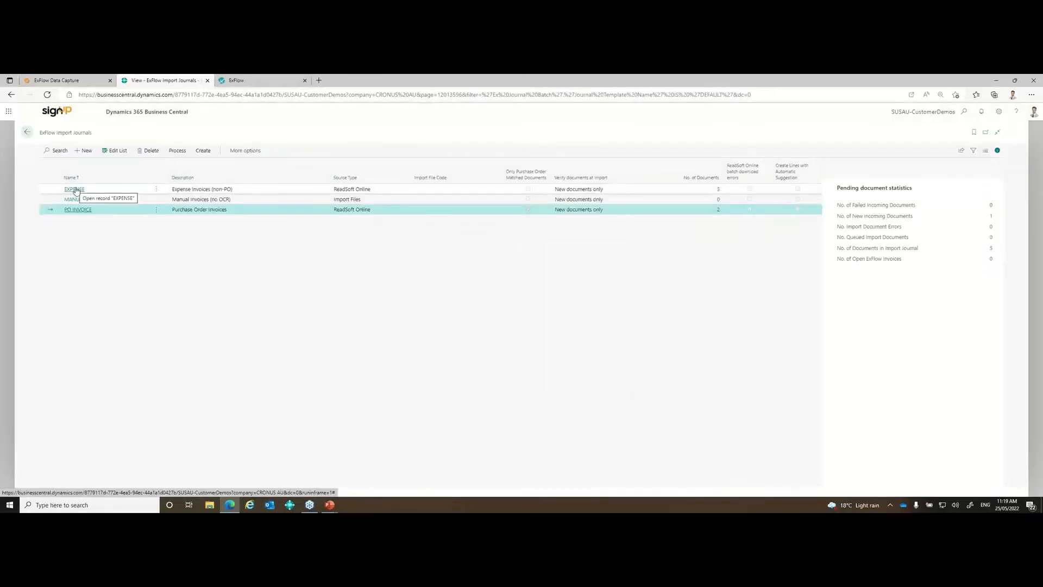
Step: Open the EXPENSE import journal and examine the import lines and approval rules for Building Connect, plus the Victory Offices line
{"action": "left_click", "coordinate": [90, 187]}
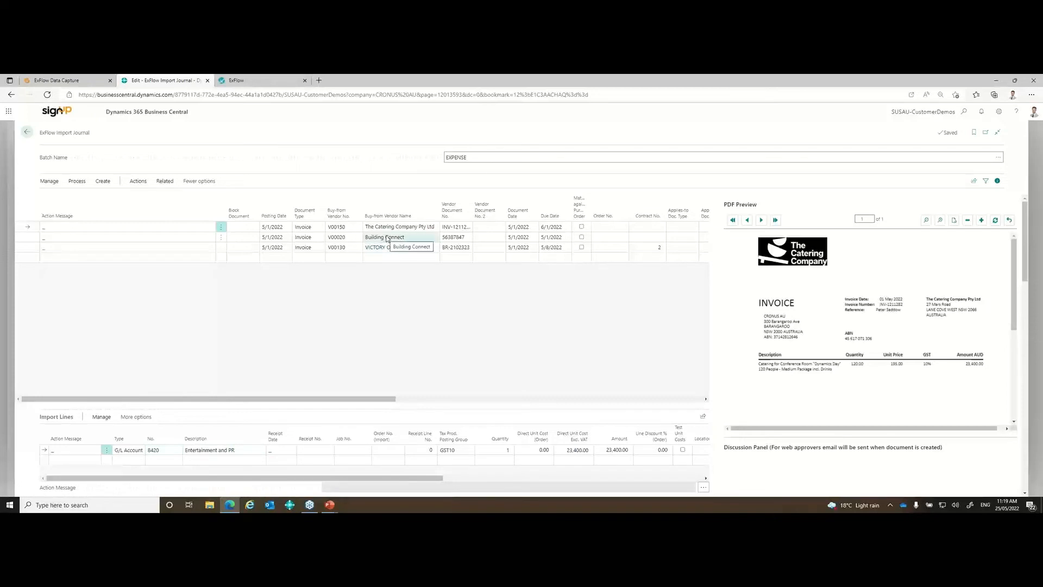
{"action": "left_click", "coordinate": [388, 239]}
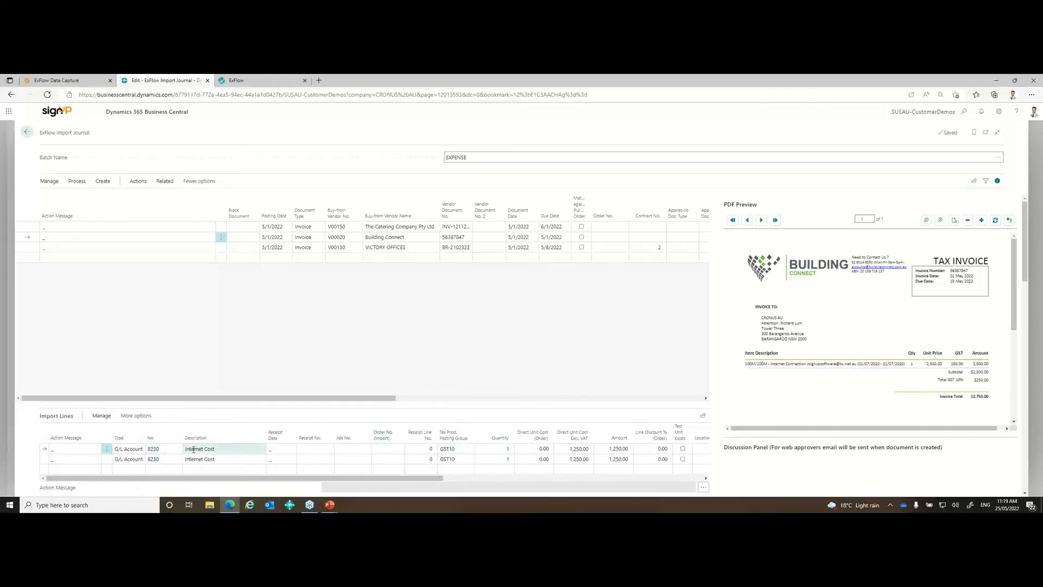
{"action": "left_click_drag", "start_coordinate": [197, 479], "coordinate": [628, 488]}
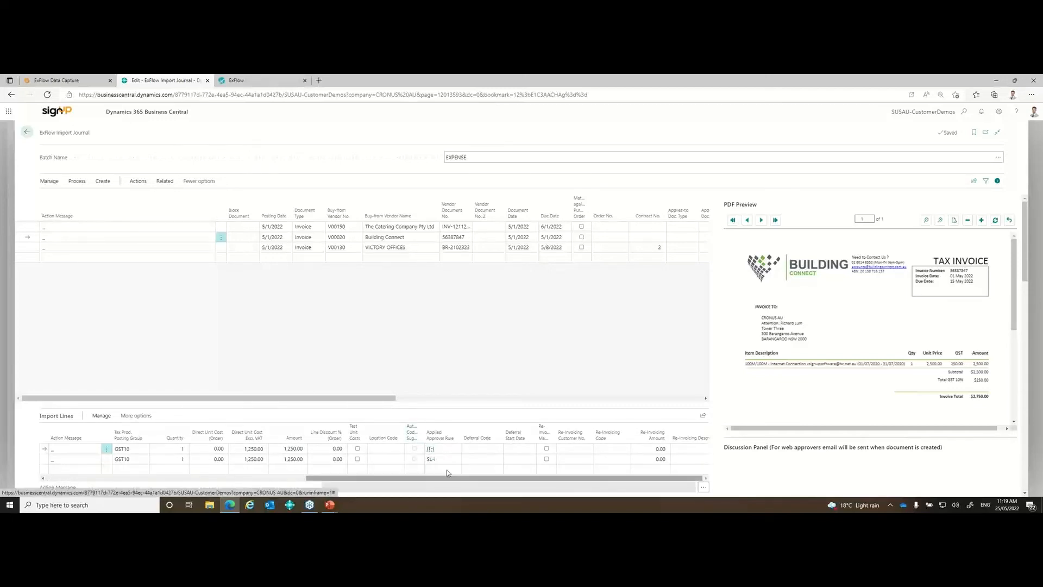
{"action": "left_click_drag", "start_coordinate": [446, 478], "coordinate": [150, 484]}
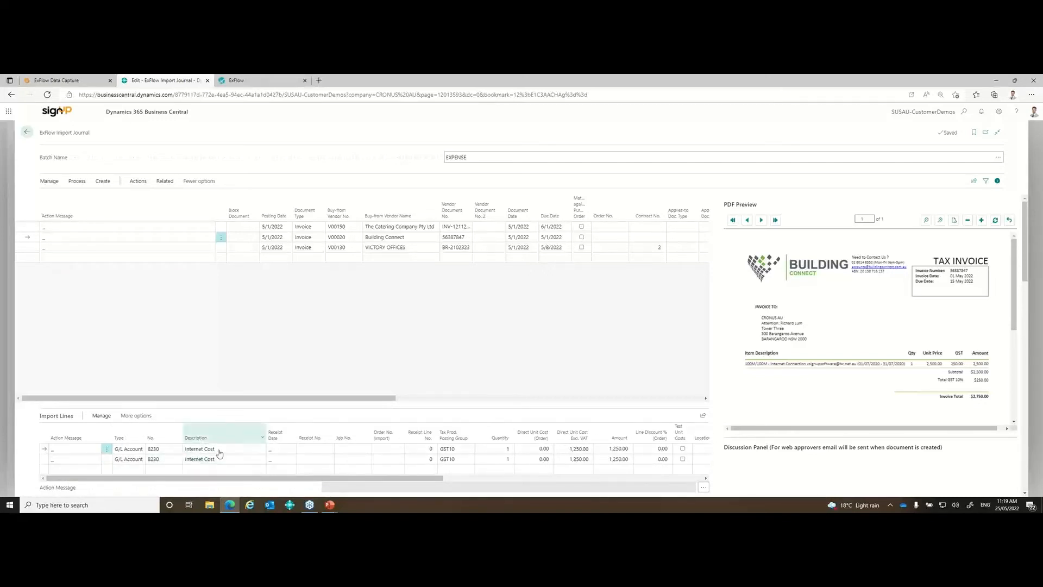
{"action": "left_click", "coordinate": [388, 253]}
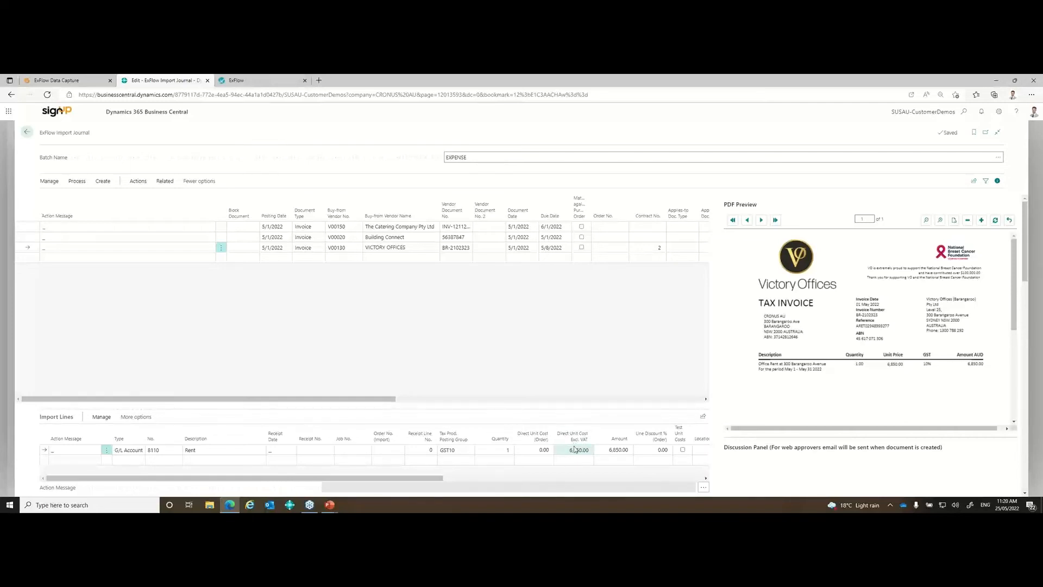
Step: Batch create the purchase documents of the EXPENSE import journal with the default options and return to the home page
{"action": "left_click", "coordinate": [103, 181]}
{"action": "left_click", "coordinate": [111, 197]}
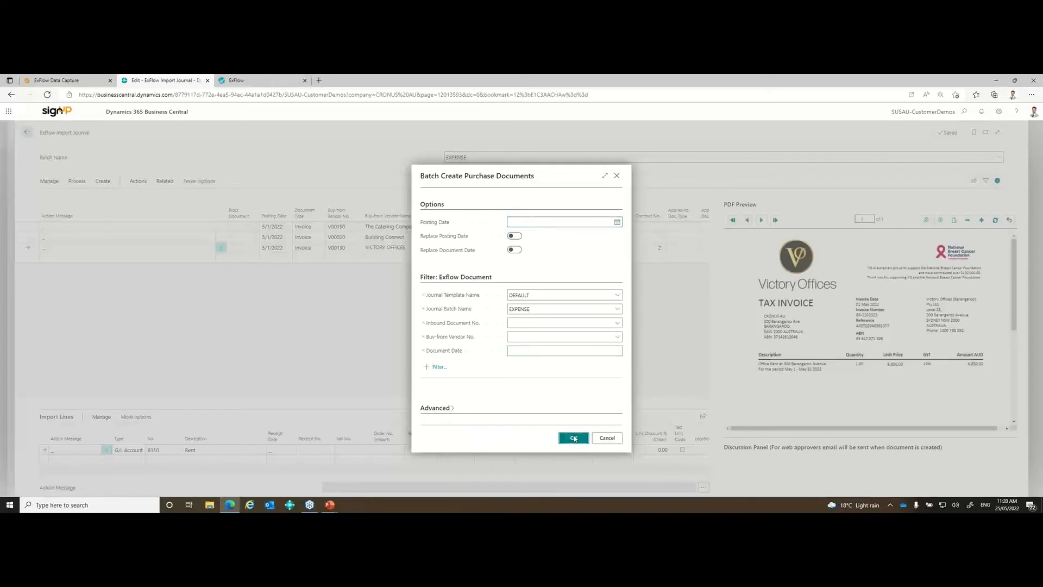
{"action": "left_click", "coordinate": [574, 437]}
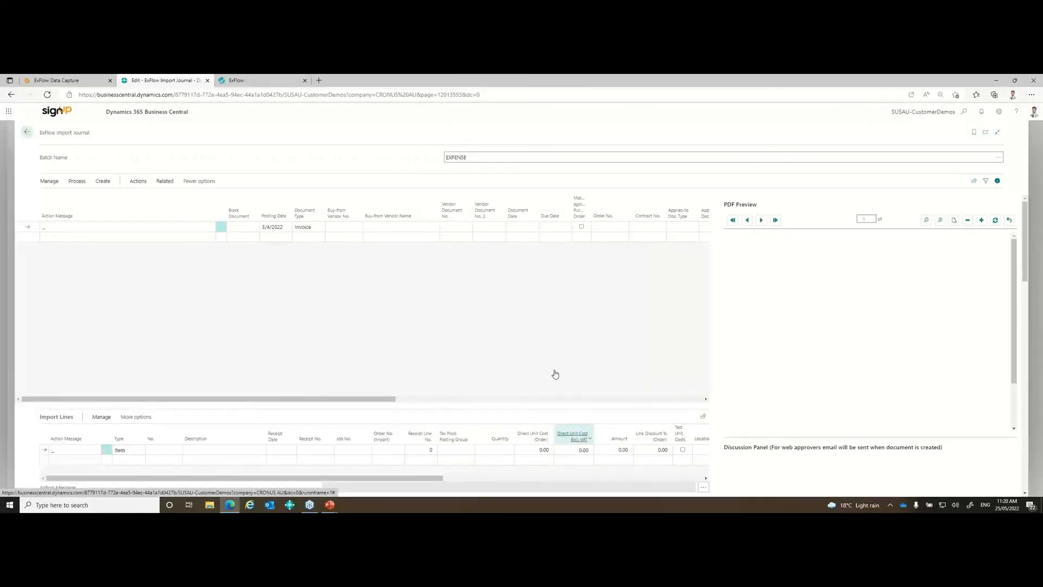
{"action": "key", "text": "Escape"}
{"action": "key", "text": "Escape"}
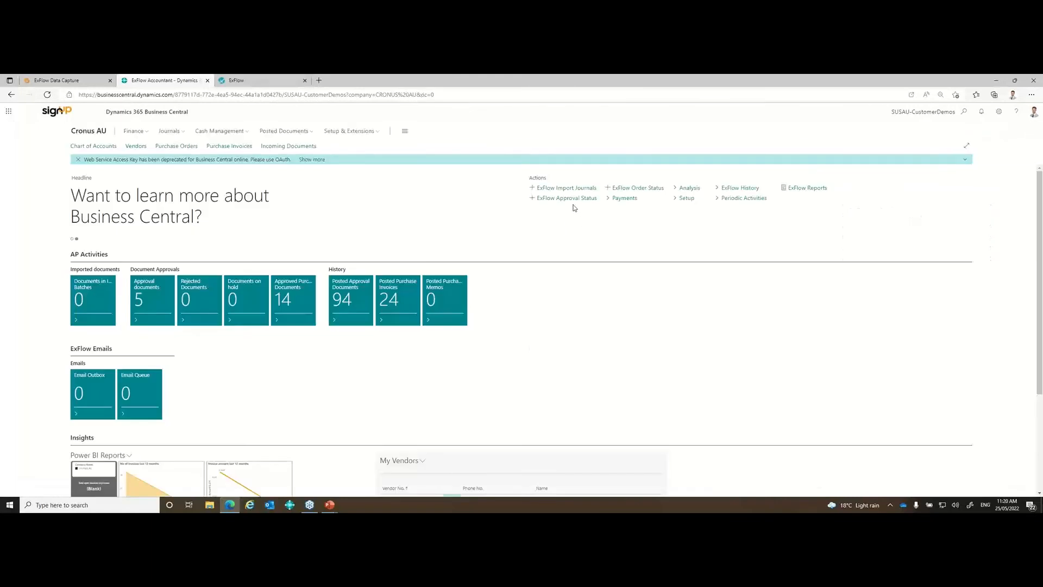
Step: Open ExFlow Approval Status and examine the document lines and line approvers of the Victory Offices invoice
{"action": "left_click", "coordinate": [571, 199]}
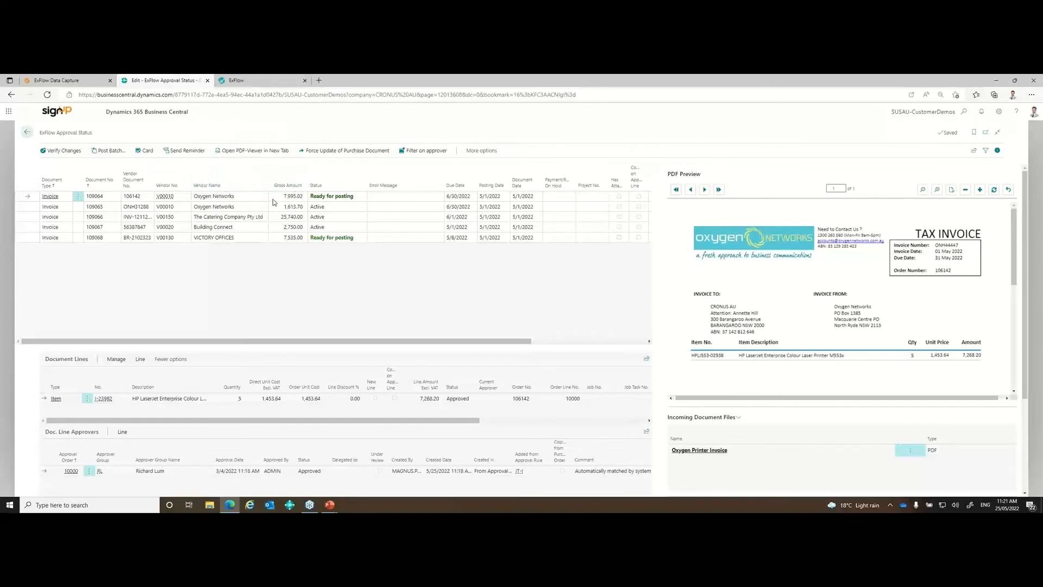
{"action": "left_click", "coordinate": [243, 238]}
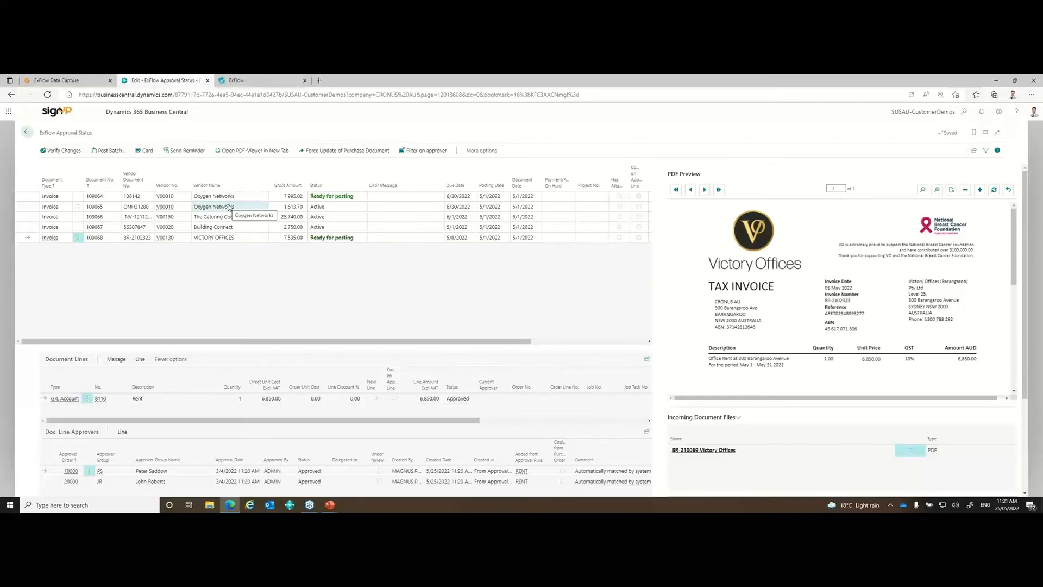
Step: Examine the approvers of the Cordless DECT IP Handset line on the 1,613.70 Oxygen Networks invoice, and return to the home page
{"action": "left_click", "coordinate": [328, 210]}
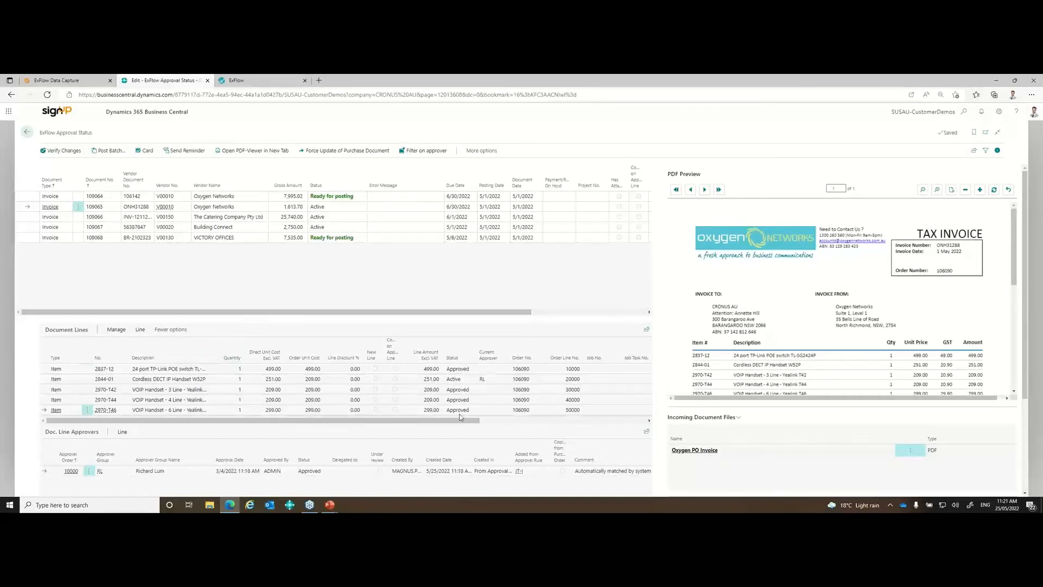
{"action": "left_click", "coordinate": [178, 380]}
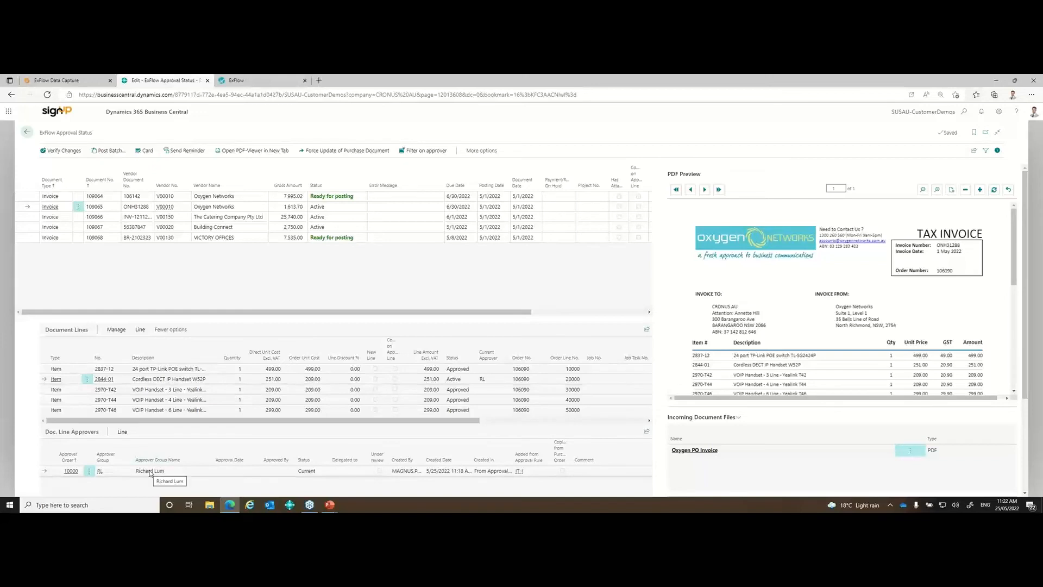
{"action": "key", "text": "Escape"}
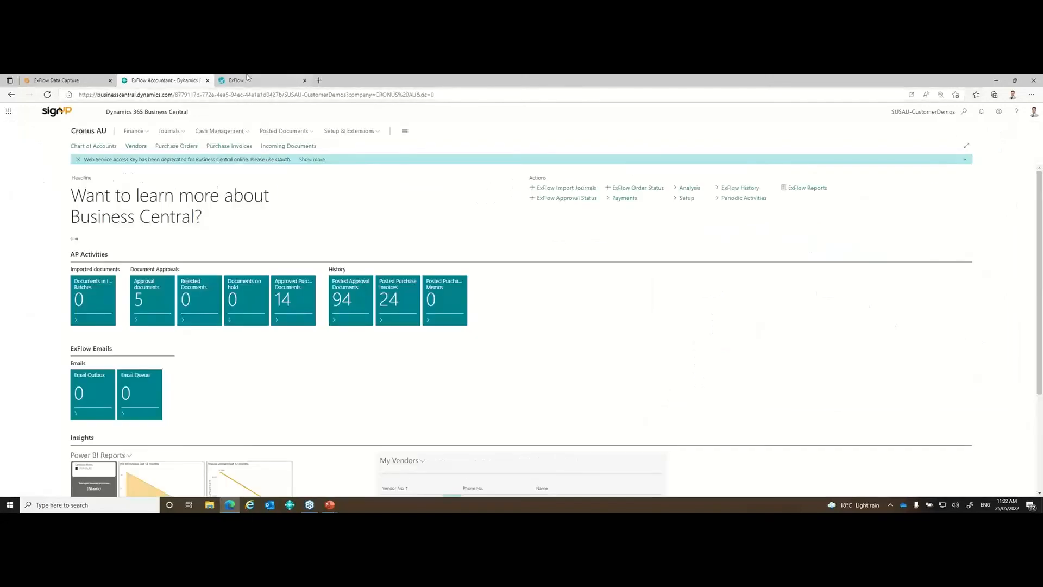
Step: Switch to the ExFlow web app, review the linked order information of the Oxygen Networks invoice, and approve the invoice
{"action": "left_click", "coordinate": [252, 81]}
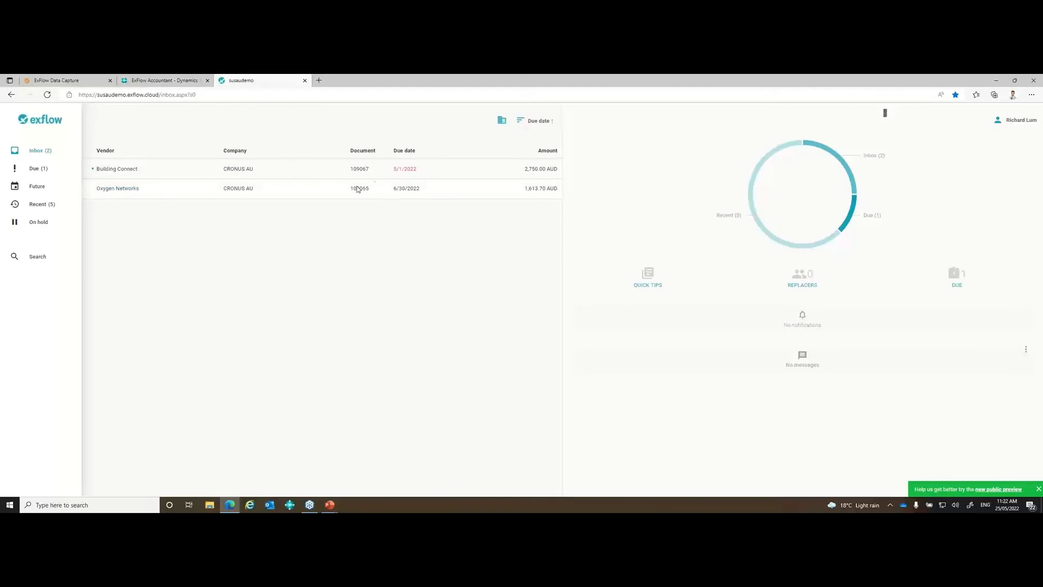
{"action": "left_click", "coordinate": [354, 189]}
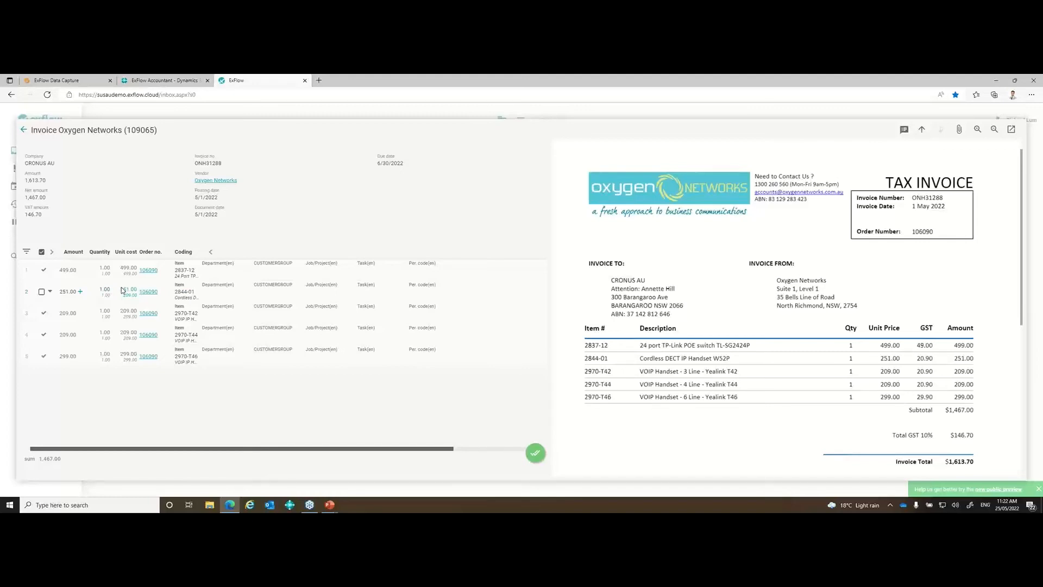
{"action": "mouse_move", "coordinate": [129, 292]}
{"action": "left_click", "coordinate": [148, 292]}
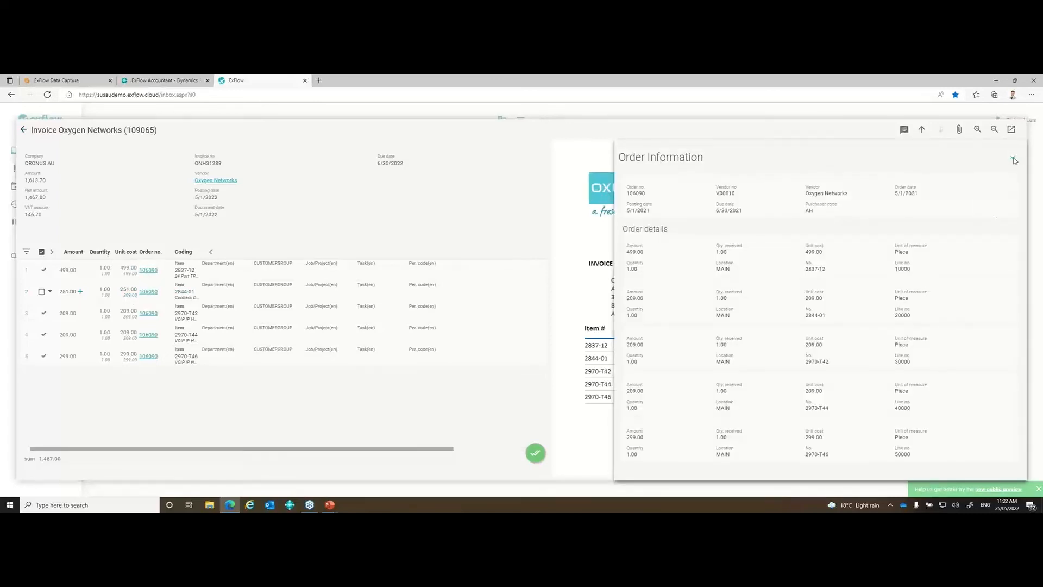
{"action": "left_click", "coordinate": [1013, 158]}
{"action": "mouse_move", "coordinate": [538, 454]}
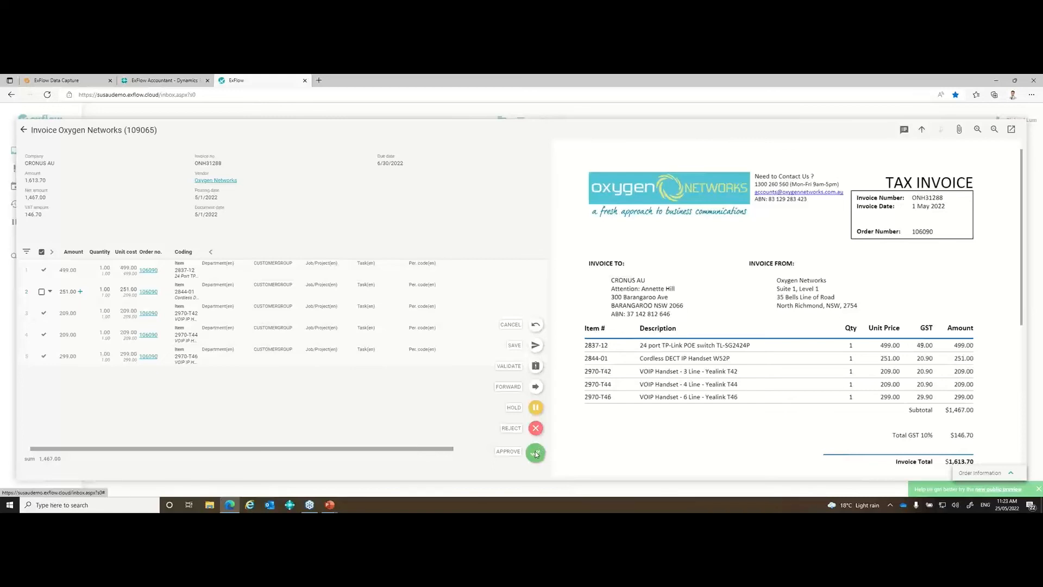
{"action": "left_click", "coordinate": [536, 452]}
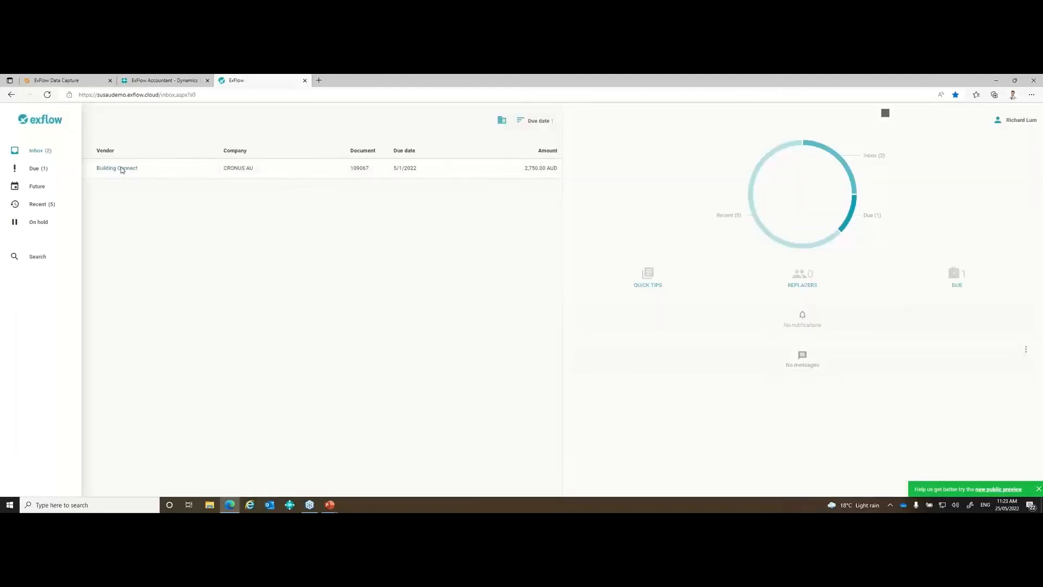
Step: Approve the IT department line of the Building Connect invoice and sign the first approver out of ExFlow
{"action": "left_click", "coordinate": [266, 181]}
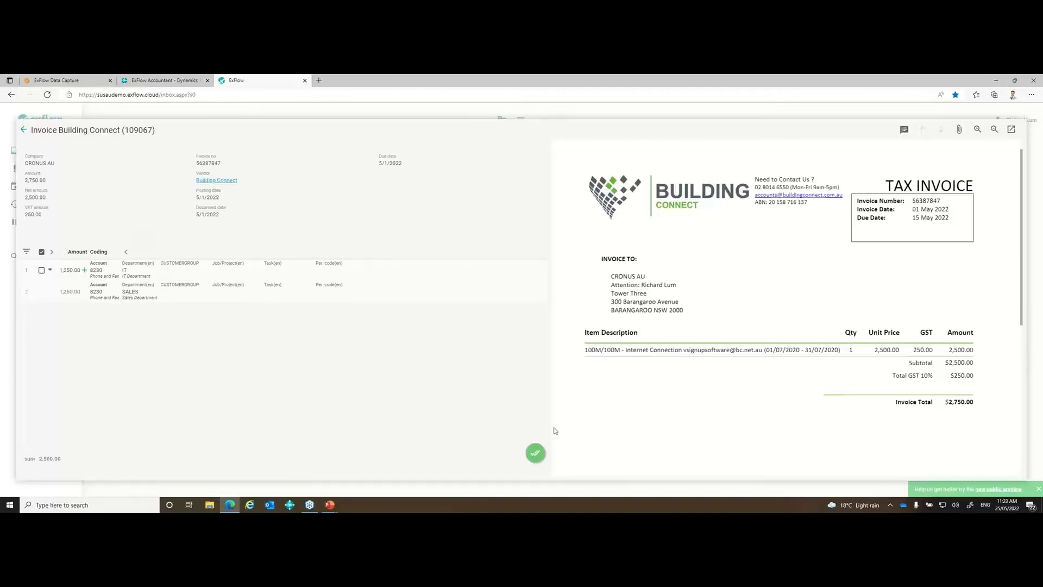
{"action": "mouse_move", "coordinate": [536, 455]}
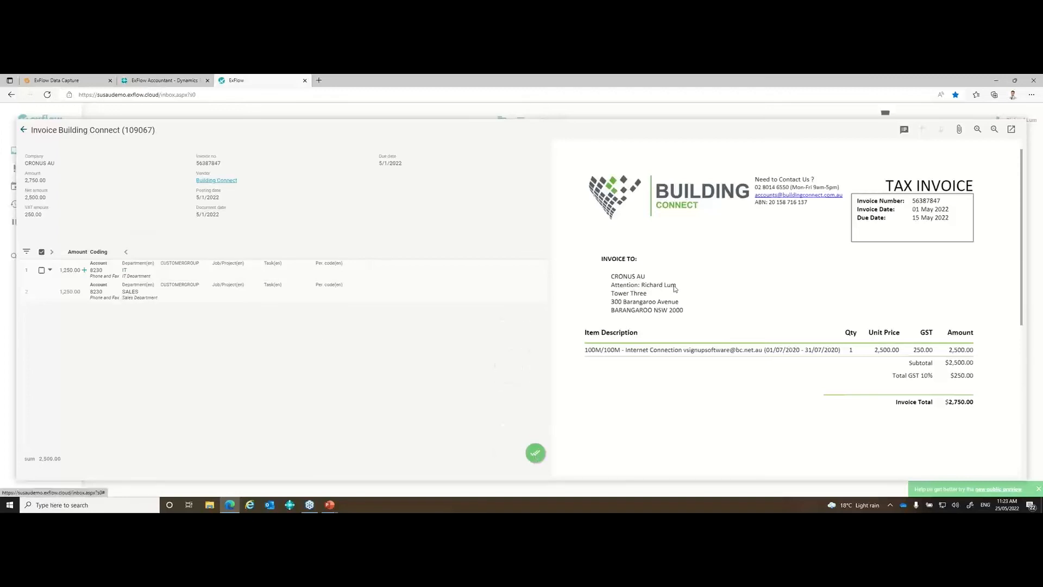
{"action": "left_click", "coordinate": [993, 120]}
{"action": "left_click", "coordinate": [999, 121]}
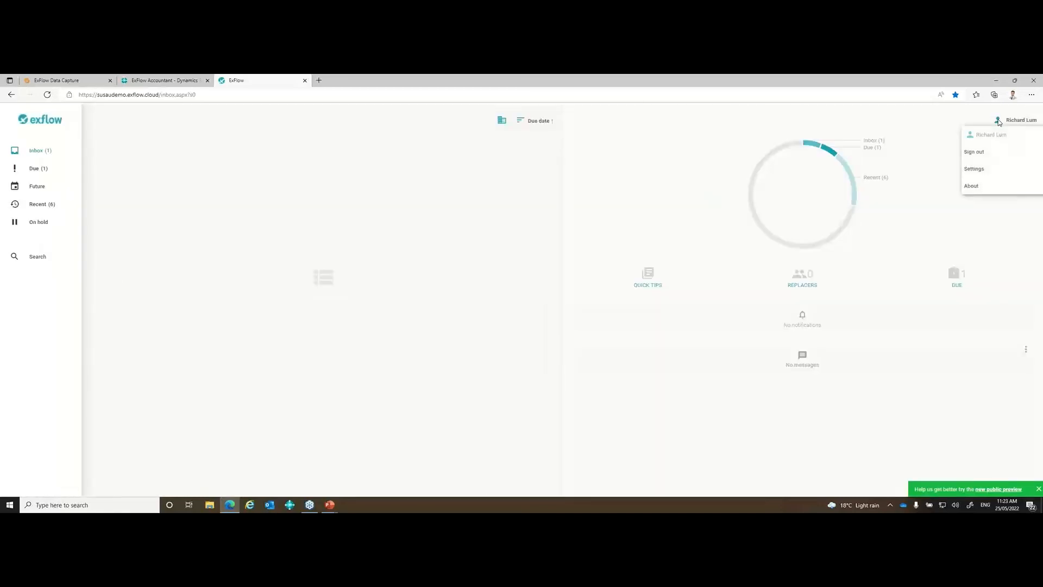
{"action": "left_click", "coordinate": [980, 152]}
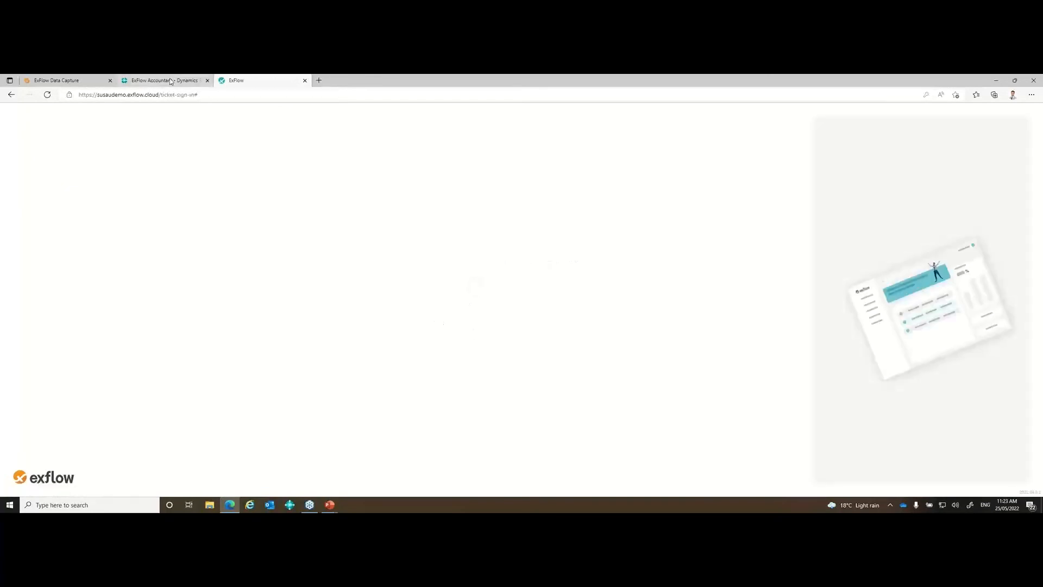
Step: Verify changes in Business Central's ExFlow Approval Status and examine both Internet Cost lines and approvers of the Building Connect invoice
{"action": "left_click", "coordinate": [170, 80]}
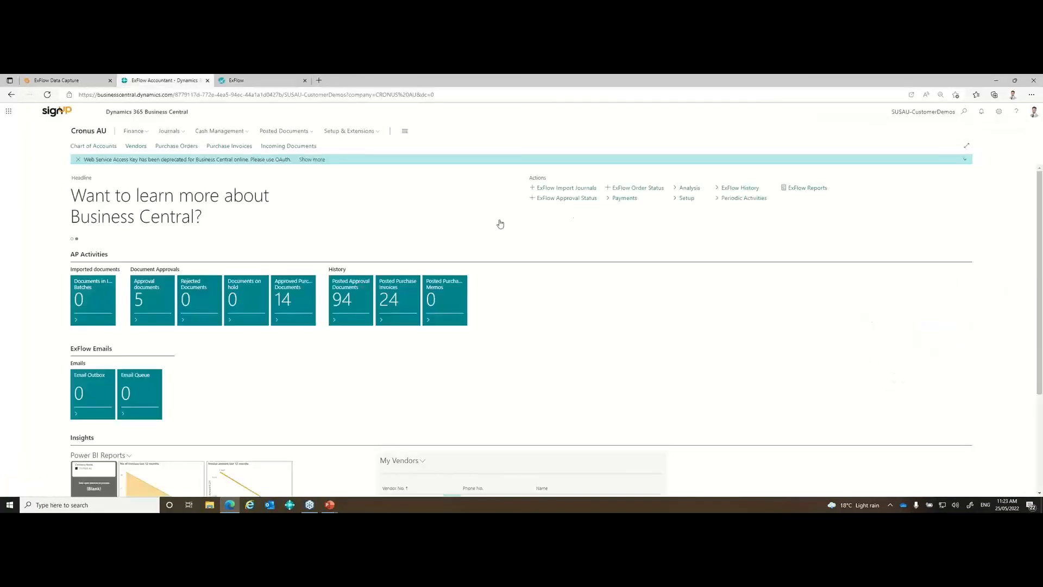
{"action": "left_click", "coordinate": [306, 298]}
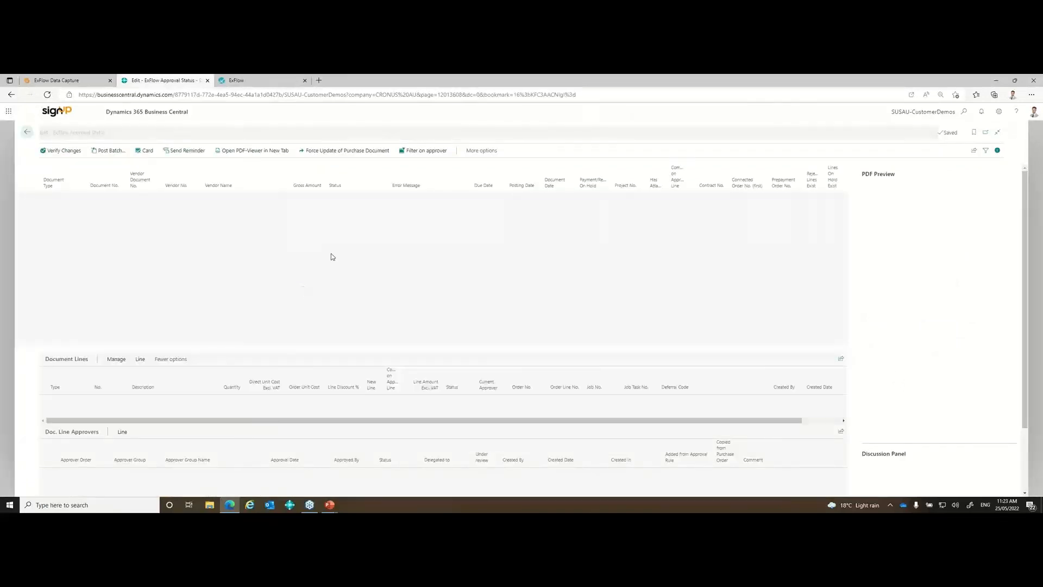
{"action": "left_click", "coordinate": [50, 149]}
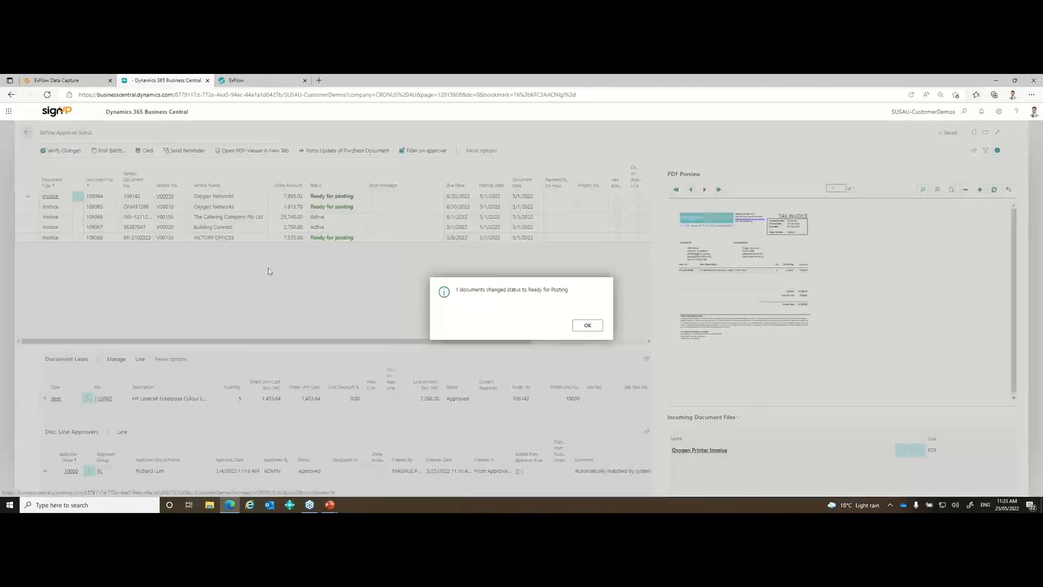
{"action": "left_click", "coordinate": [588, 324]}
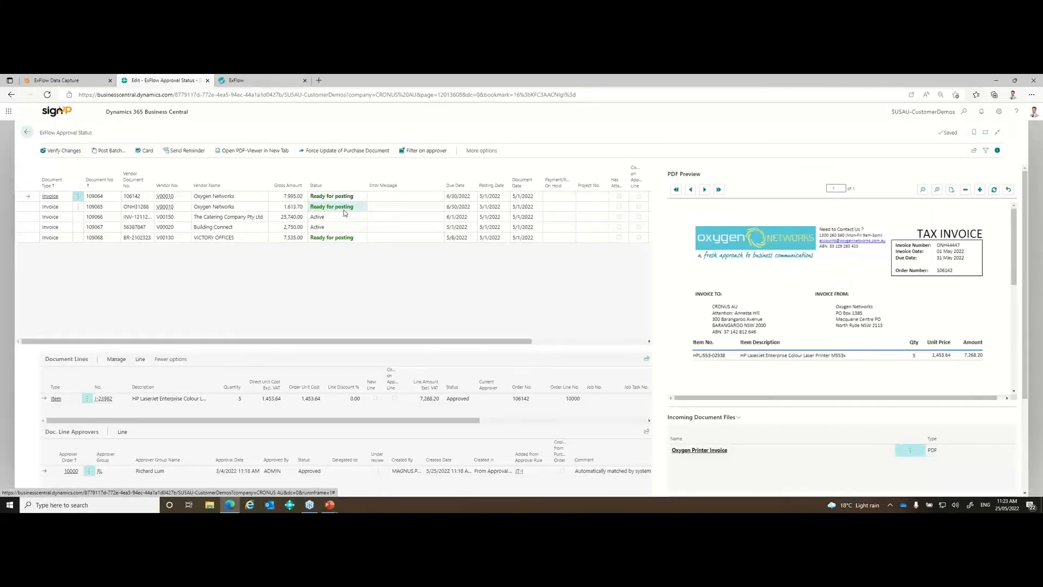
{"action": "left_click", "coordinate": [225, 229]}
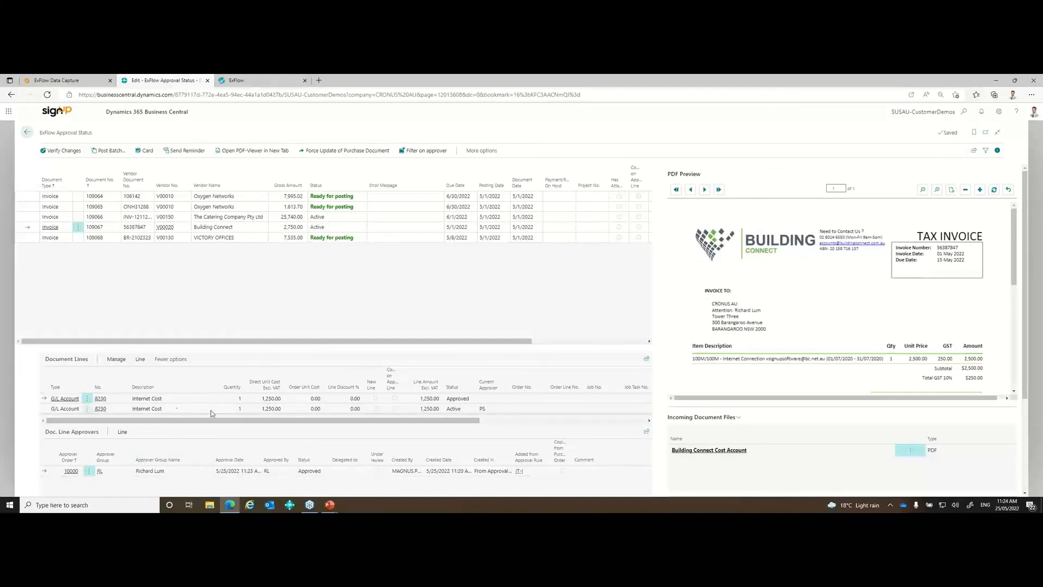
{"action": "left_click", "coordinate": [183, 411]}
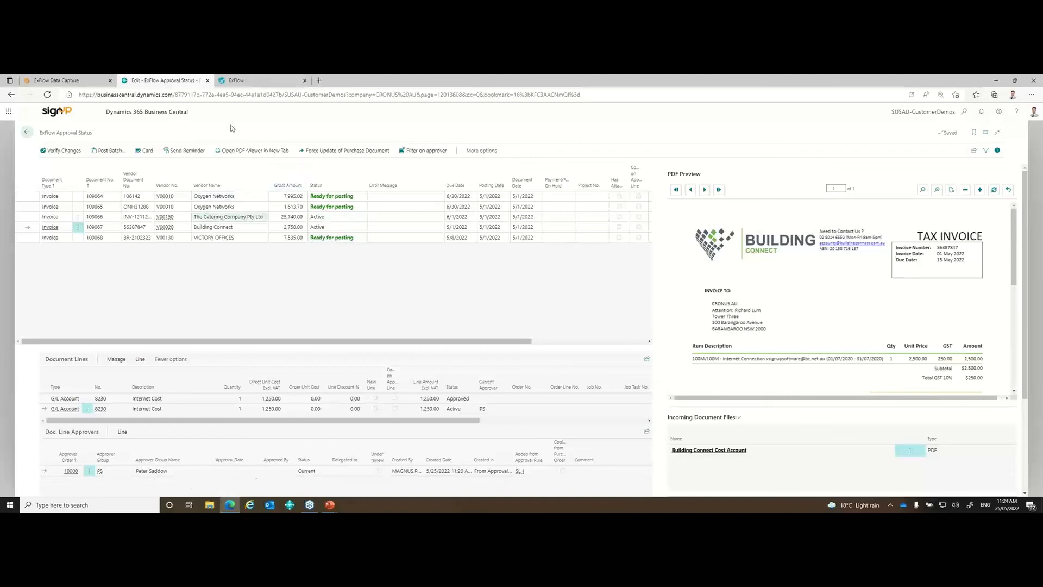
Step: Switch to the ExFlow web app and sign in with the company email of the Sales line's approver
{"action": "left_click", "coordinate": [260, 82]}
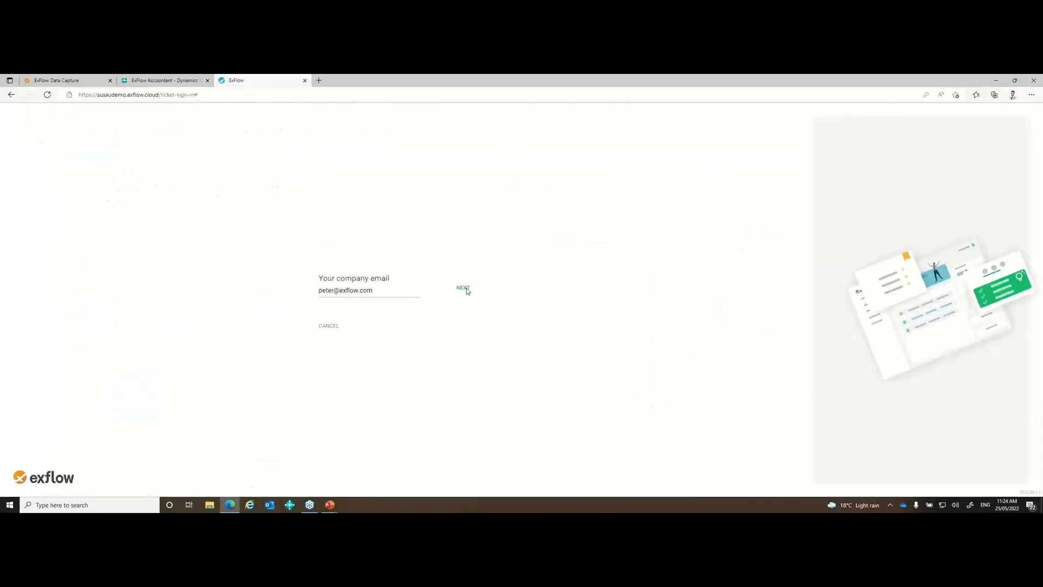
{"action": "left_click", "coordinate": [463, 288]}
{"action": "left_click", "coordinate": [348, 291]}
{"action": "left_click", "coordinate": [339, 319]}
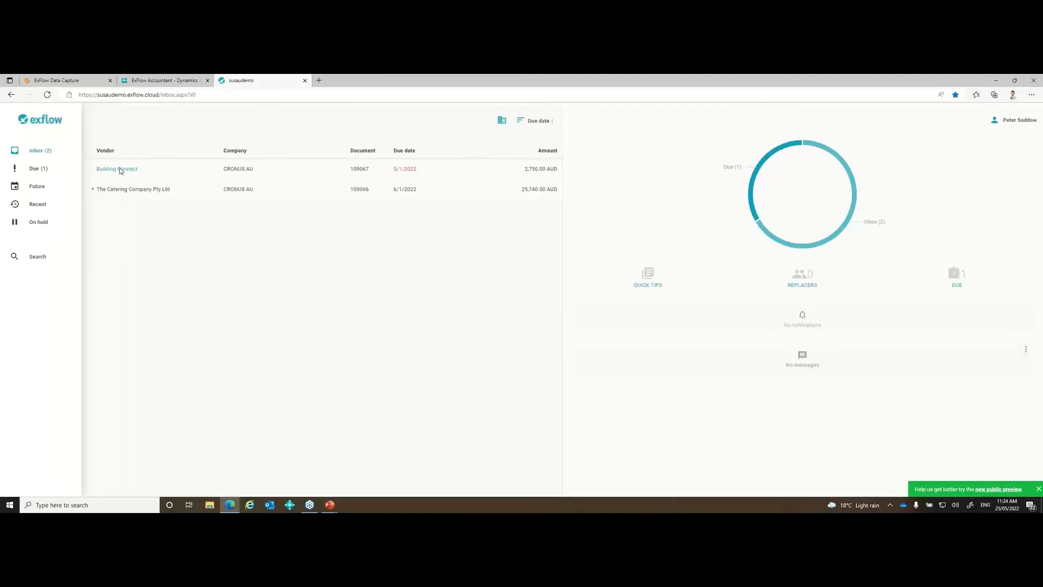
Step: Open the Building Connect invoice from the inbox and approve its SALES department line
{"action": "left_click", "coordinate": [120, 169]}
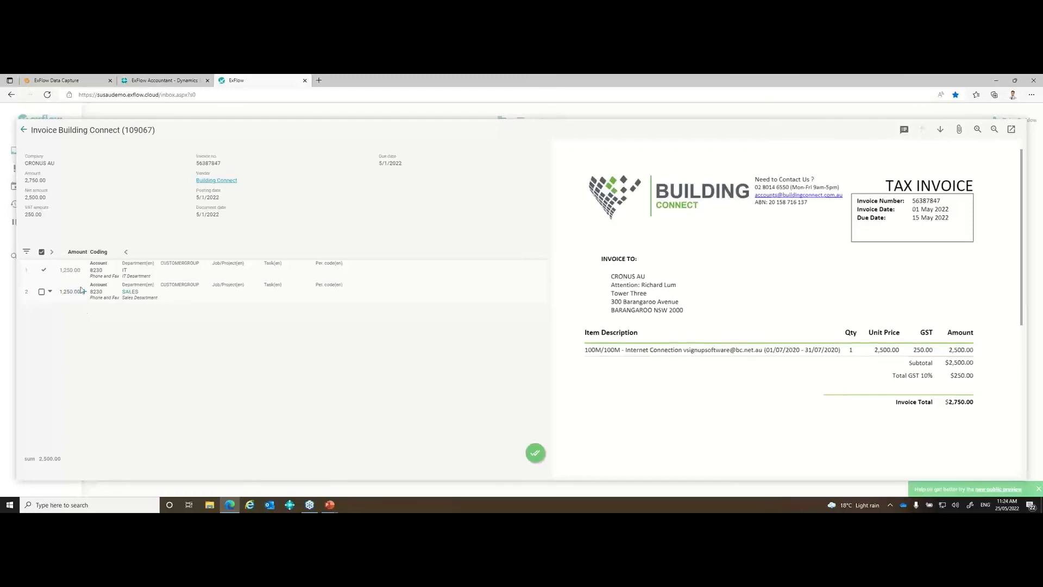
{"action": "mouse_move", "coordinate": [535, 453]}
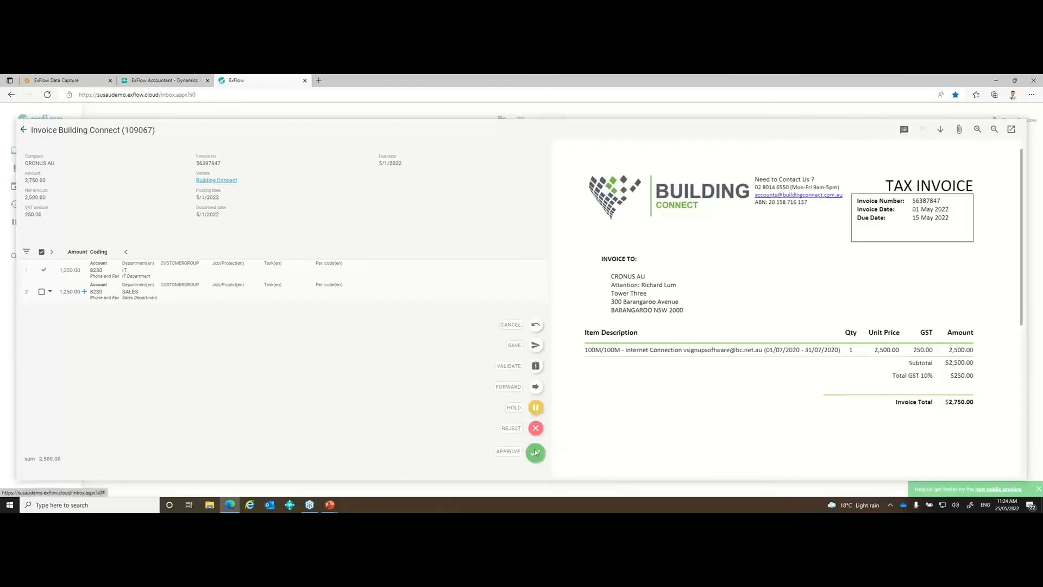
{"action": "left_click", "coordinate": [535, 452]}
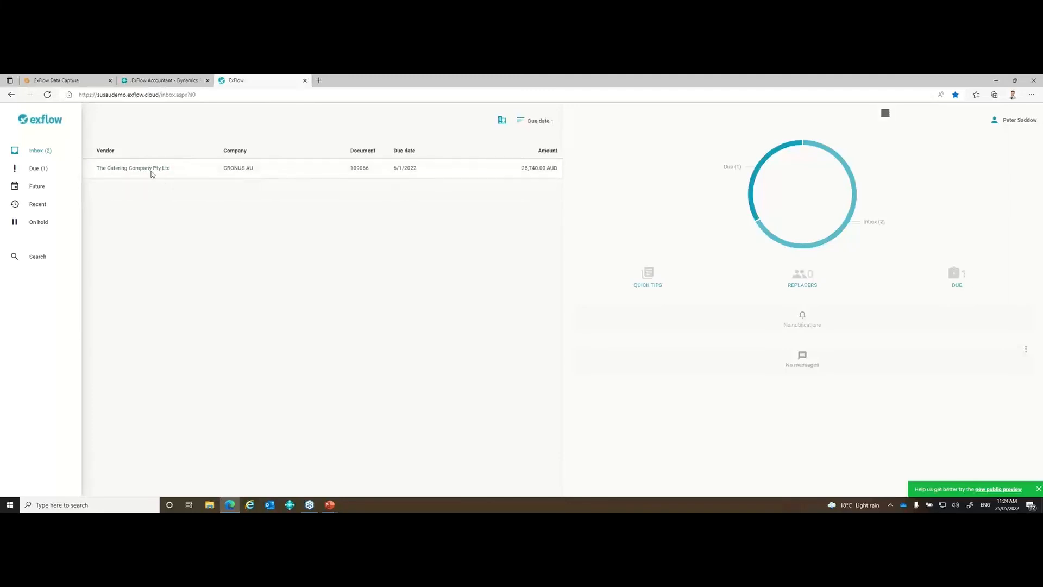
Step: Open The Catering Company invoice and split its single line by setting the first amount to 11,700
{"action": "left_click", "coordinate": [152, 169]}
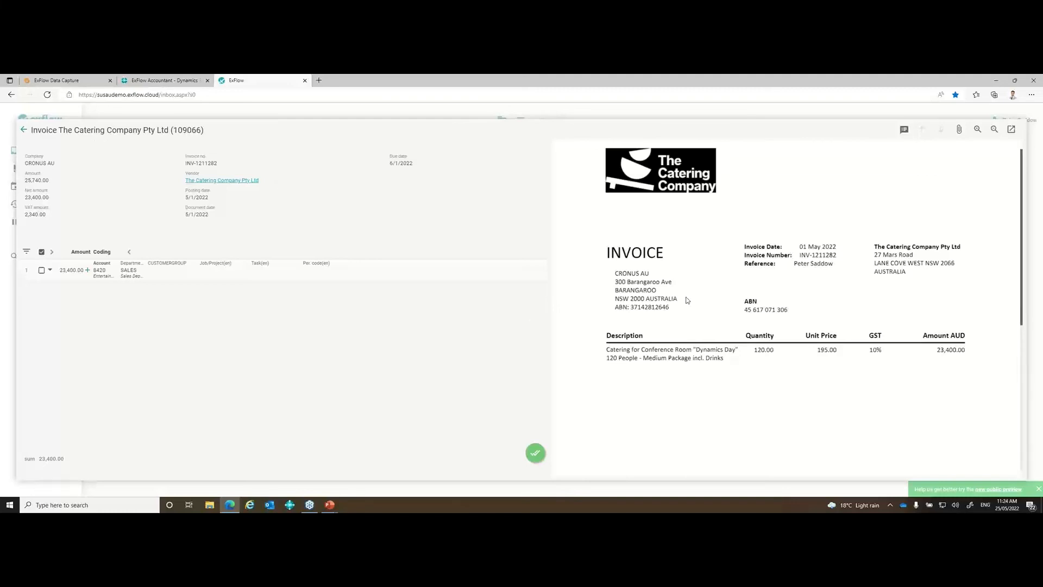
{"action": "left_click", "coordinate": [87, 271]}
{"action": "type", "text": "117"}
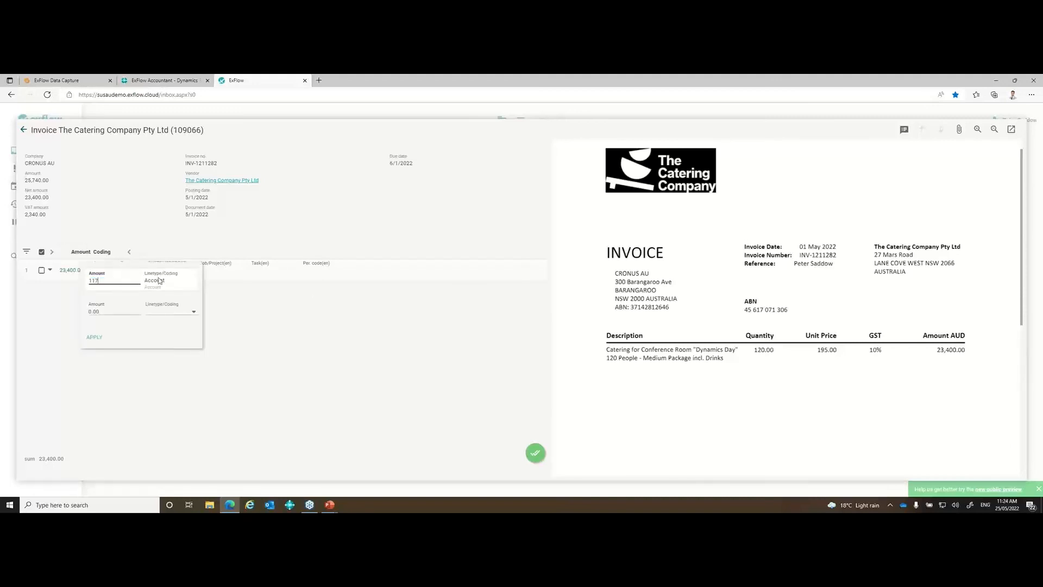
{"action": "type", "text": "00"}
{"action": "key", "text": "Tab"}
{"action": "left_click", "coordinate": [94, 338]}
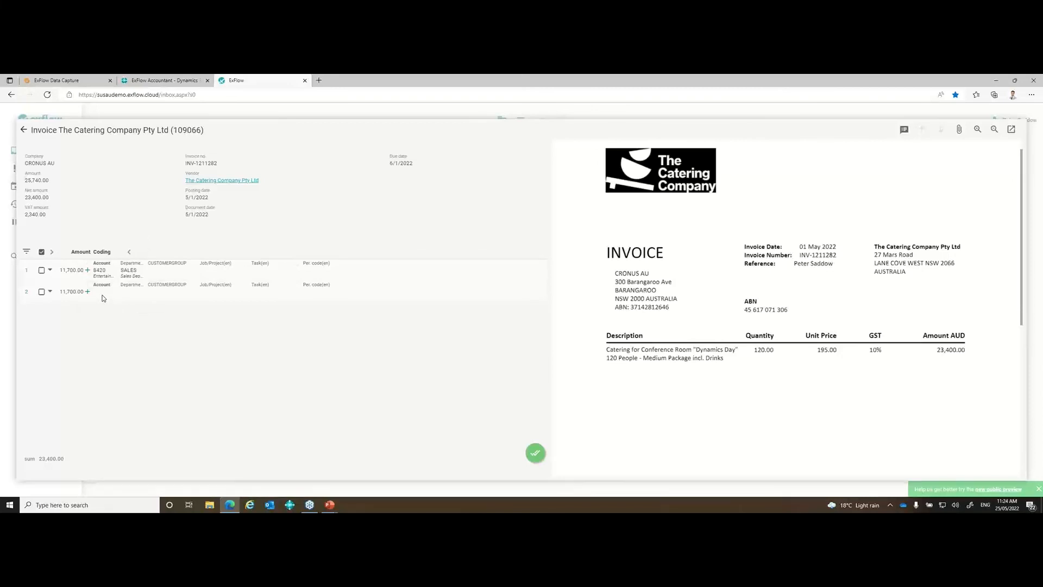
Step: Code the second Catering Company line to account 8420 Entertainment and PR with the IT department
{"action": "left_click", "coordinate": [103, 297]}
{"action": "type", "text": "84"}
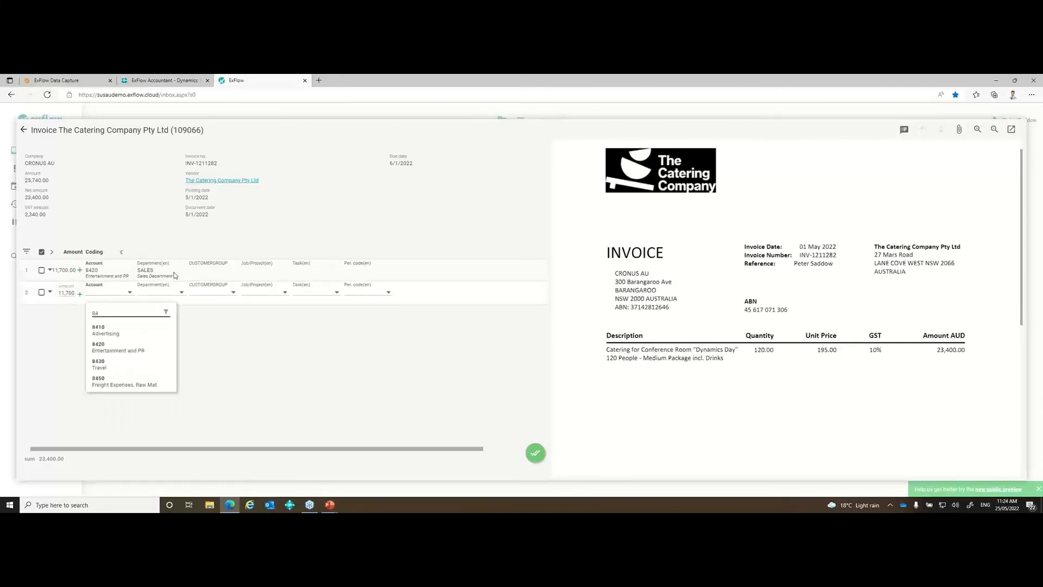
{"action": "type", "text": "20"}
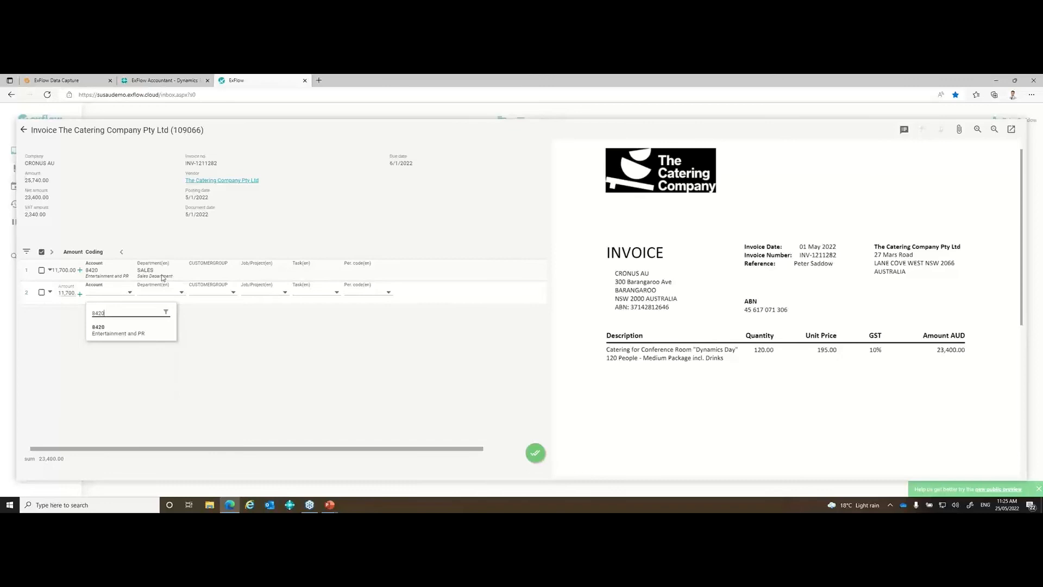
{"action": "left_click", "coordinate": [118, 340]}
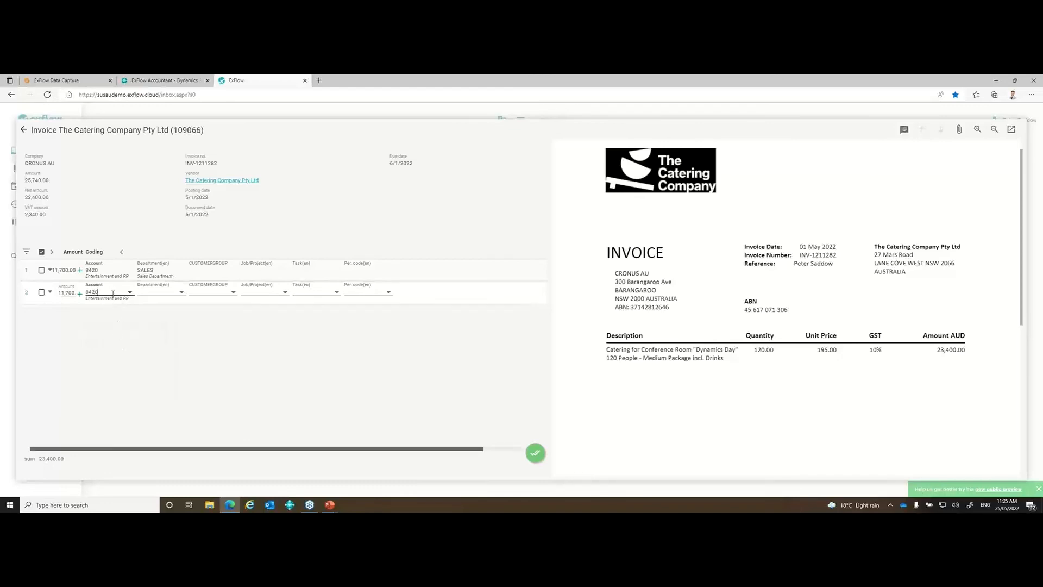
{"action": "left_click", "coordinate": [181, 293]}
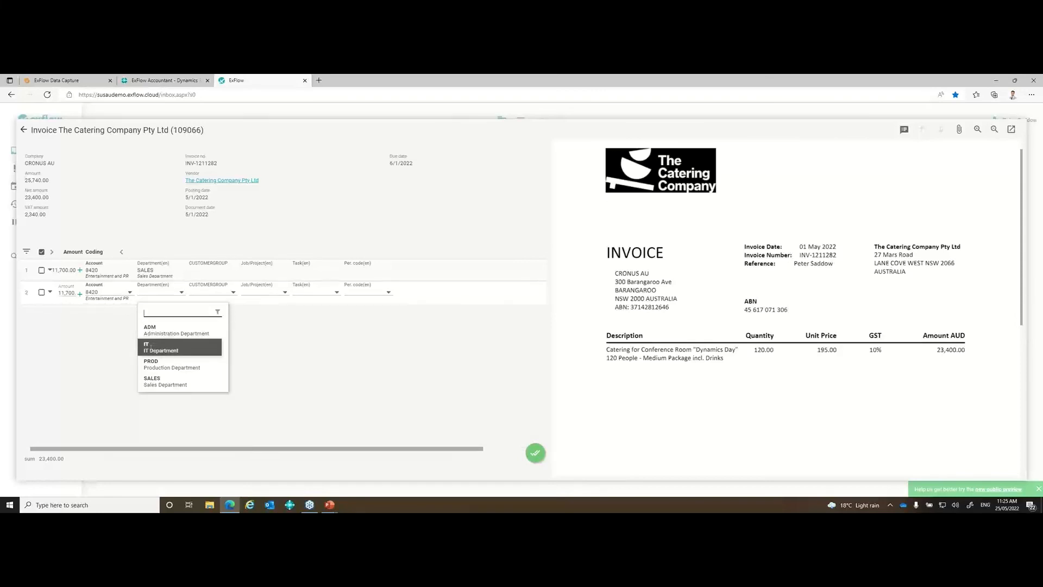
{"action": "left_click", "coordinate": [150, 347]}
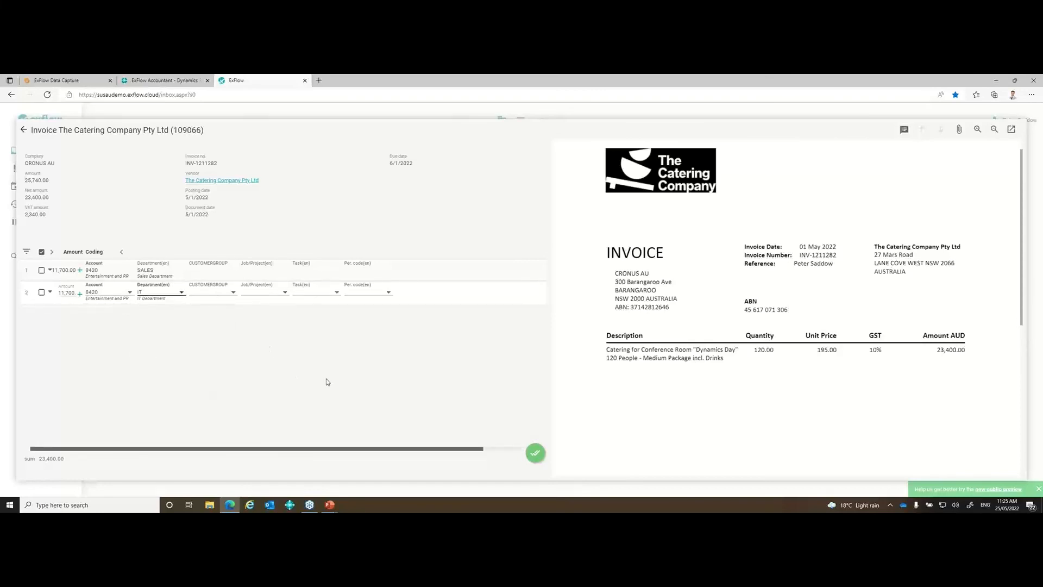
Step: Approve The Catering Company invoice and sign the second approver out of ExFlow
{"action": "mouse_move", "coordinate": [533, 453]}
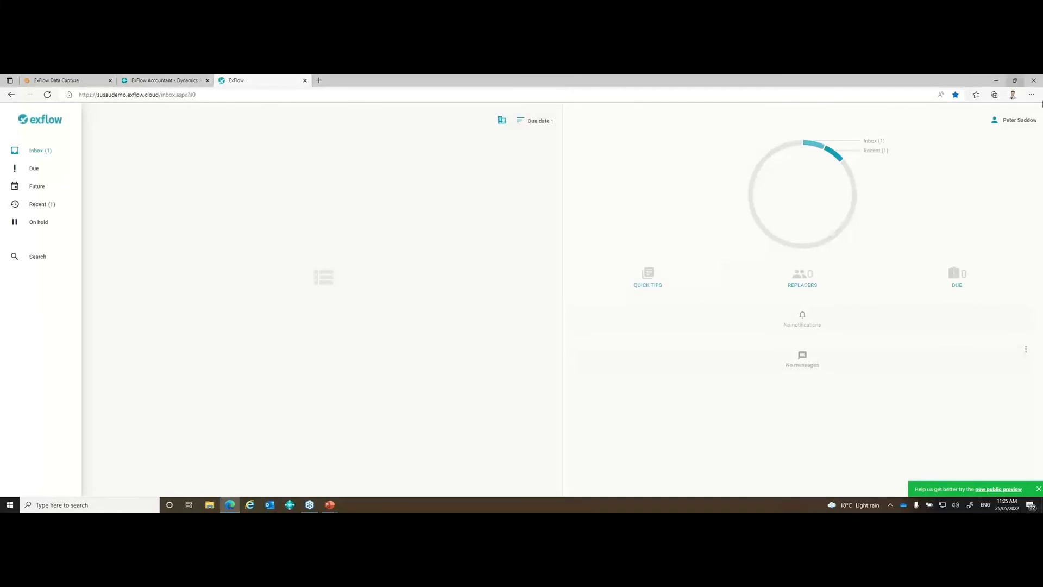
{"action": "left_click", "coordinate": [1019, 119]}
{"action": "left_click", "coordinate": [973, 187]}
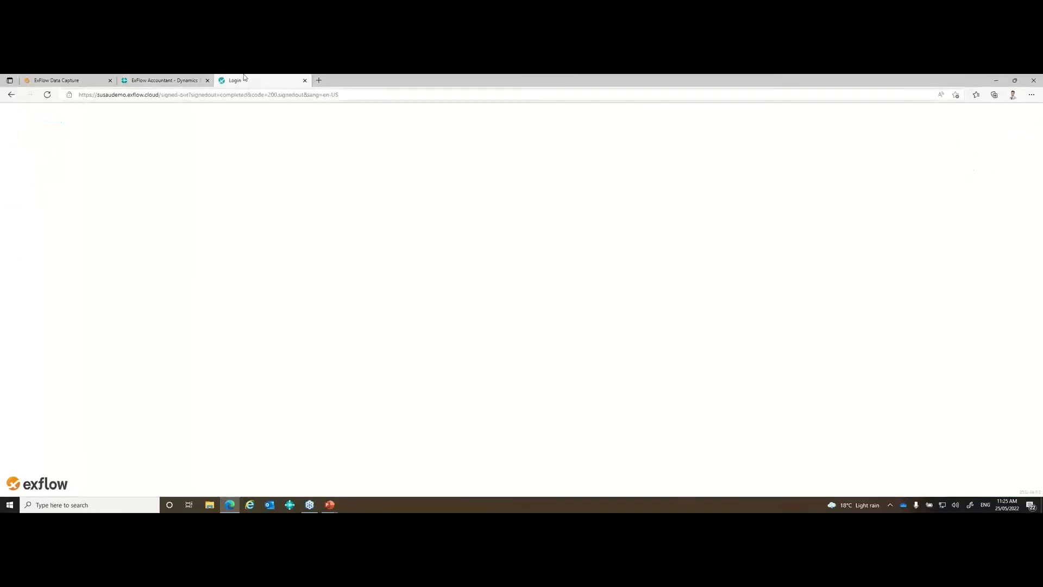
Step: Switch to Business Central, verify changes for the ExFlow Approval Status documents and check the approvers on The Catering Company invoice's second line
{"action": "left_click", "coordinate": [185, 81]}
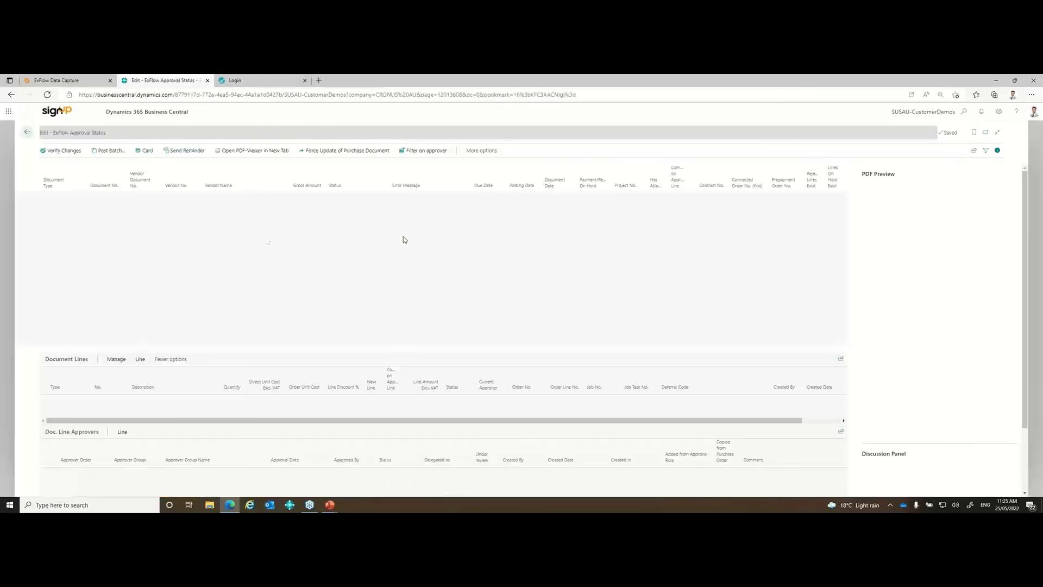
{"action": "left_click", "coordinate": [66, 151]}
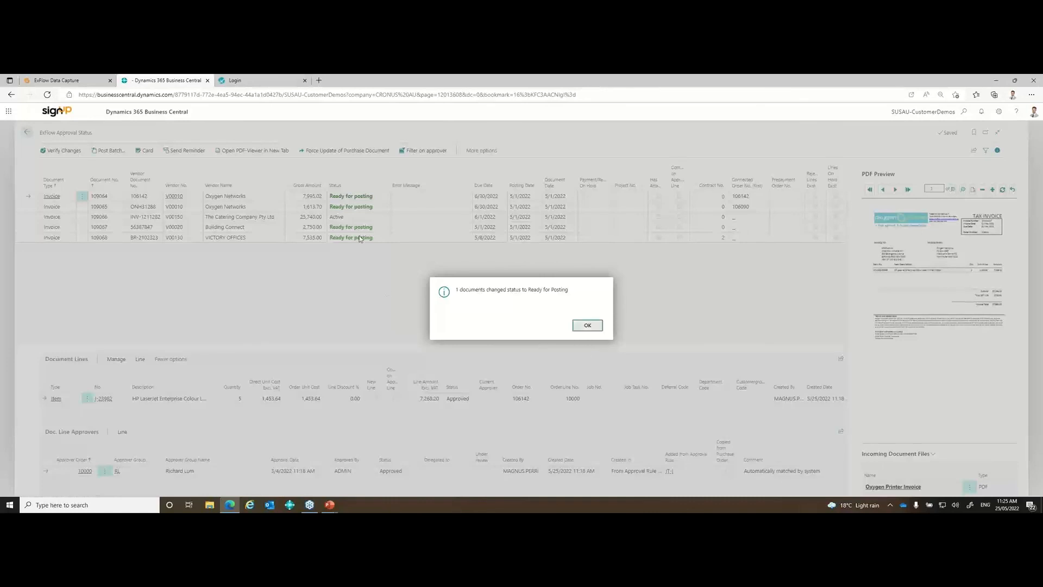
{"action": "left_click", "coordinate": [587, 325]}
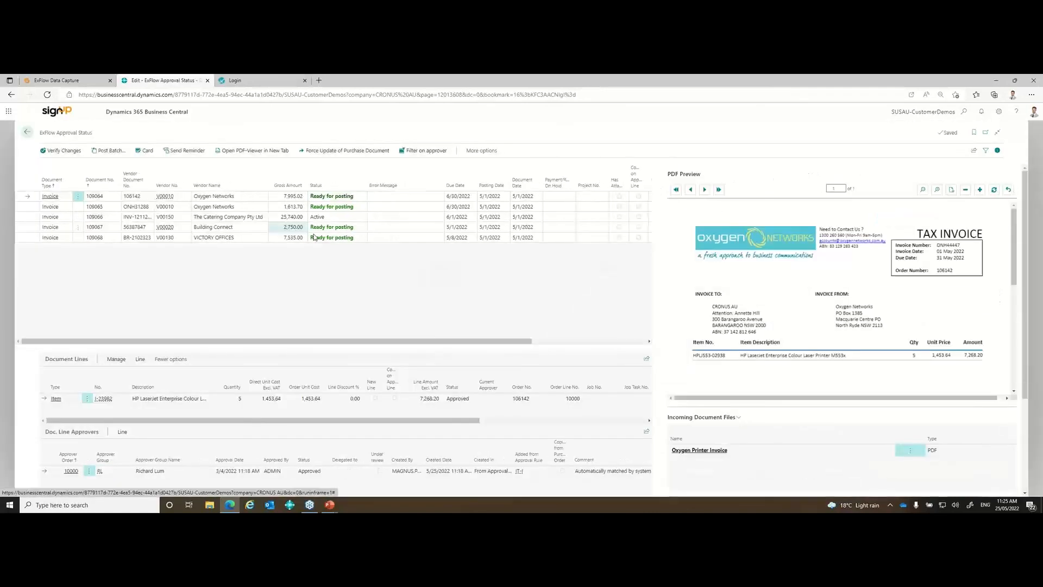
{"action": "left_click", "coordinate": [217, 218]}
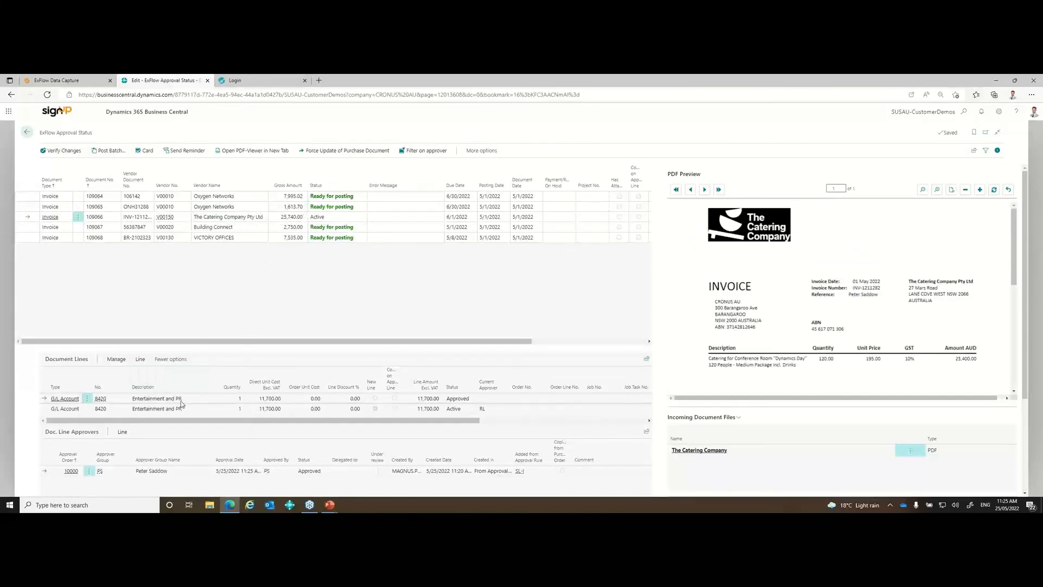
{"action": "left_click", "coordinate": [151, 409]}
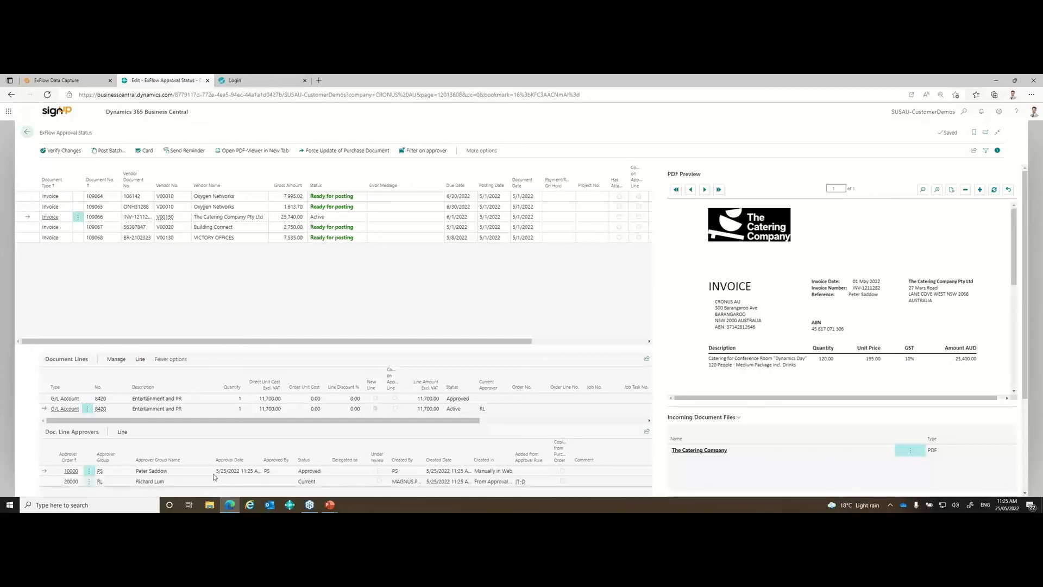
Step: Return to ExFlow web and sign in as the IT department approver with the saved company email and authentication code
{"action": "left_click", "coordinate": [251, 79]}
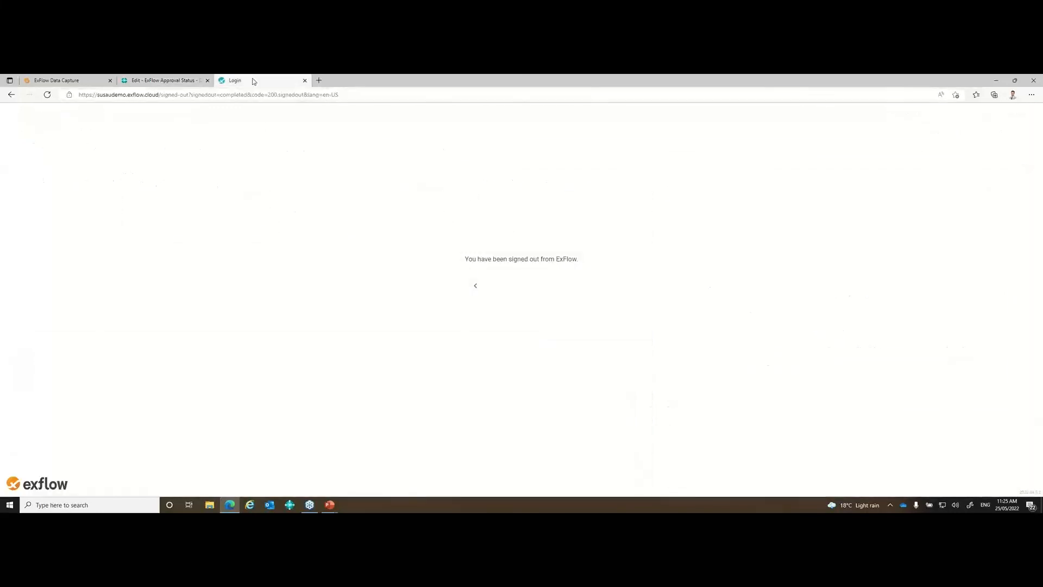
{"action": "left_click", "coordinate": [473, 287]}
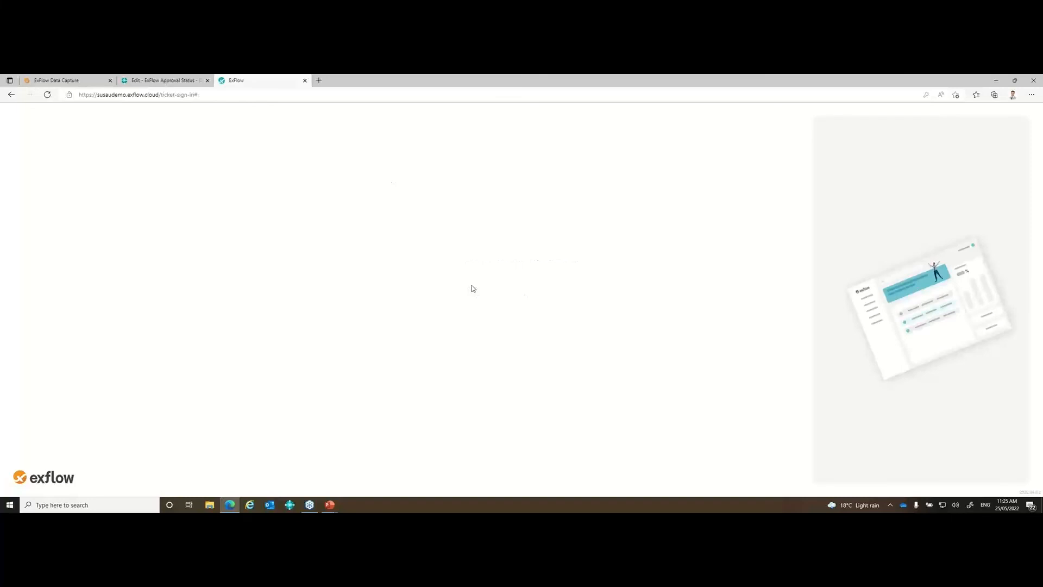
{"action": "double_click", "coordinate": [329, 290]}
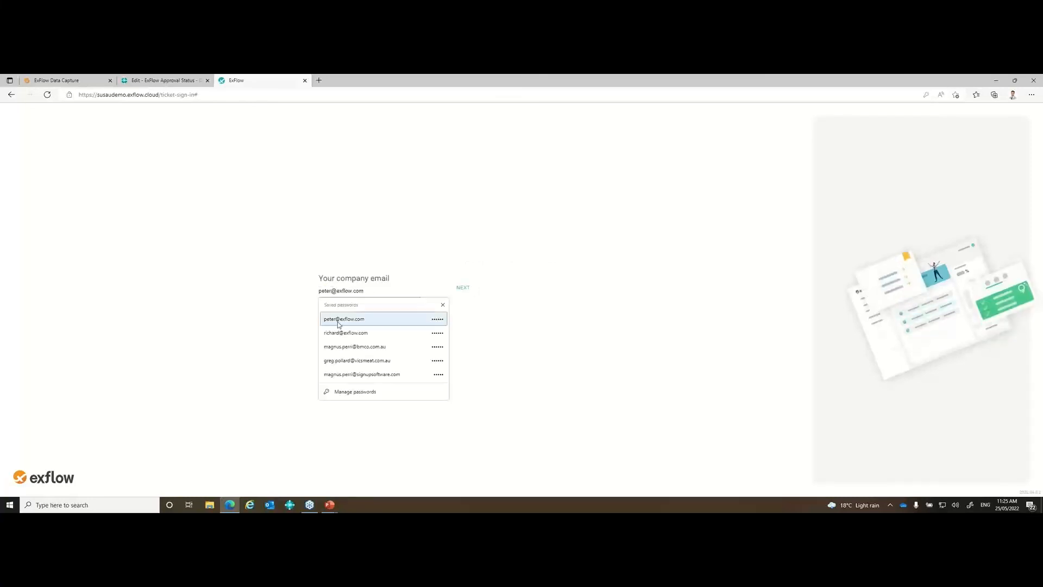
{"action": "left_click", "coordinate": [341, 333]}
{"action": "left_click", "coordinate": [465, 289]}
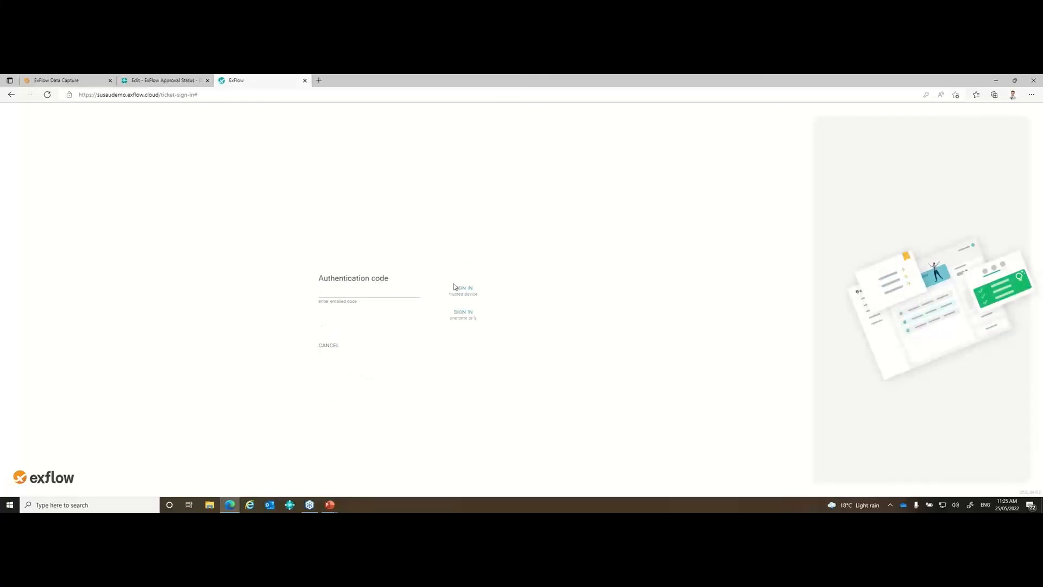
{"action": "left_click", "coordinate": [336, 291]}
{"action": "left_click", "coordinate": [342, 334]}
{"action": "left_click", "coordinate": [463, 288]}
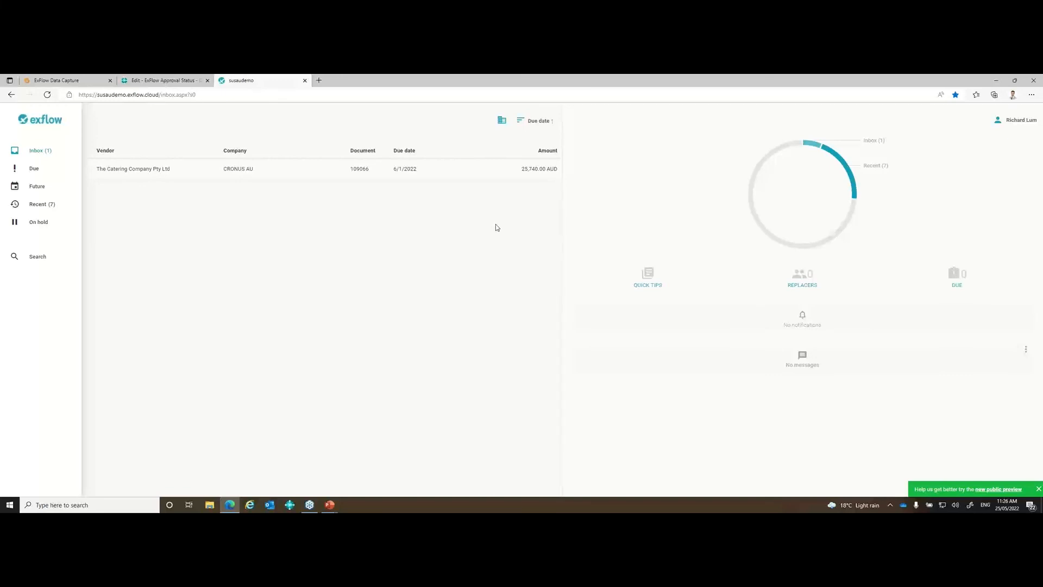
Step: Open The Catering Company invoice from the inbox and approve its remaining IT department line
{"action": "left_click", "coordinate": [147, 169]}
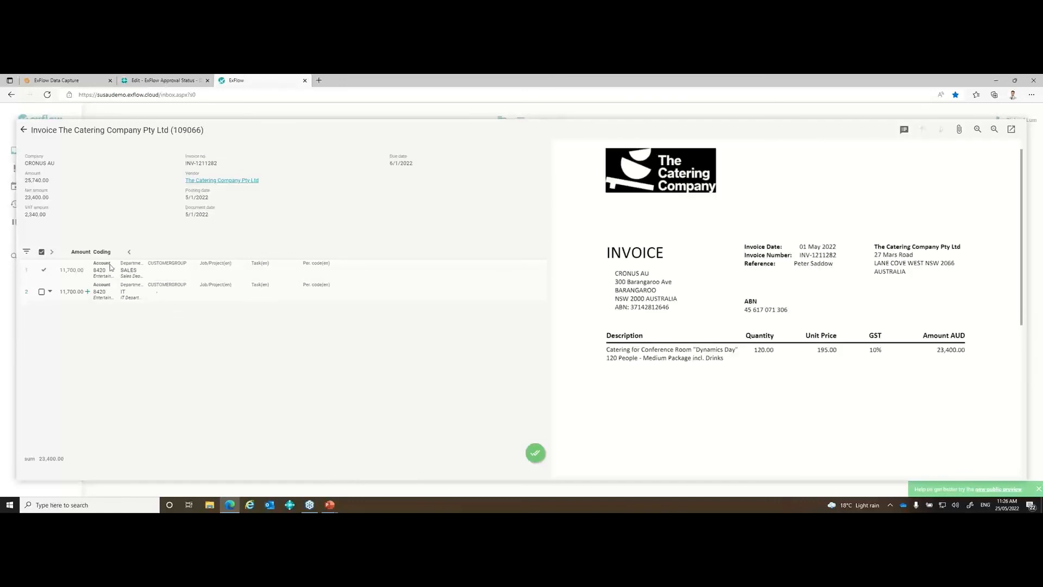
{"action": "left_click", "coordinate": [535, 454]}
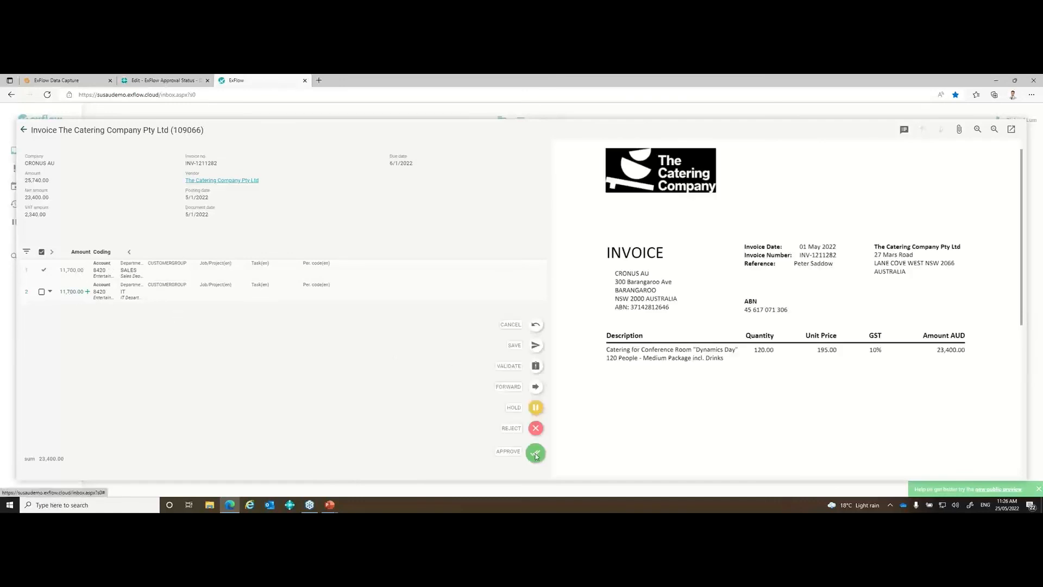
{"action": "left_click", "coordinate": [535, 454]}
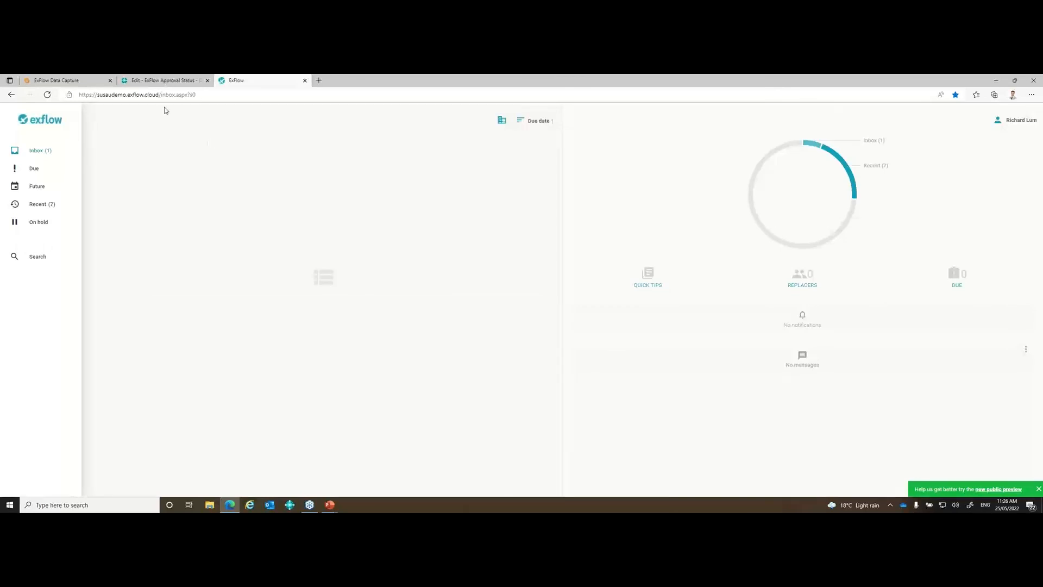
Step: Switch to Business Central, verify changes and update all changed lines of The Catering Company invoice
{"action": "left_click", "coordinate": [163, 80]}
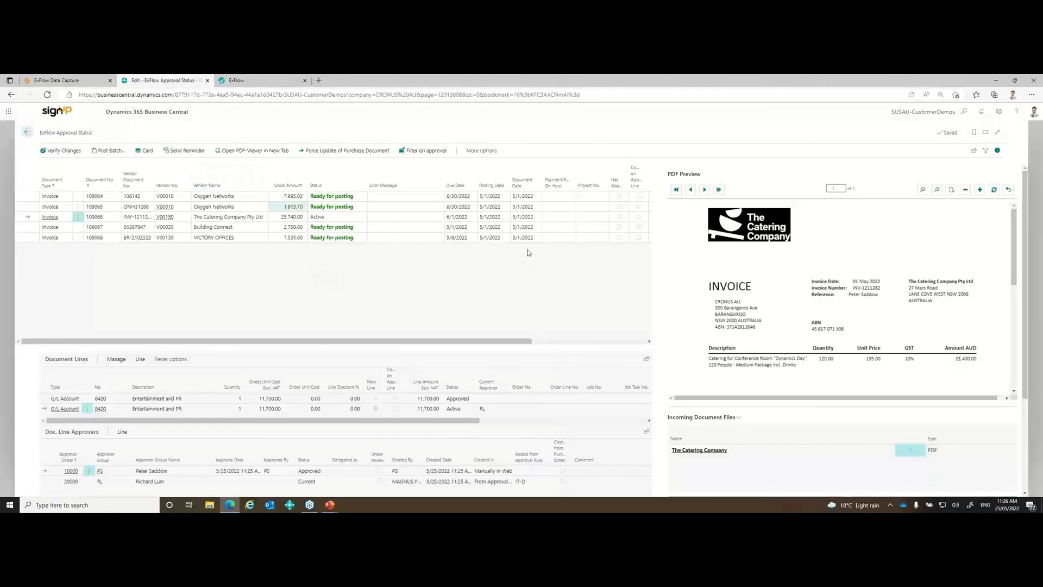
{"action": "key", "text": "Escape"}
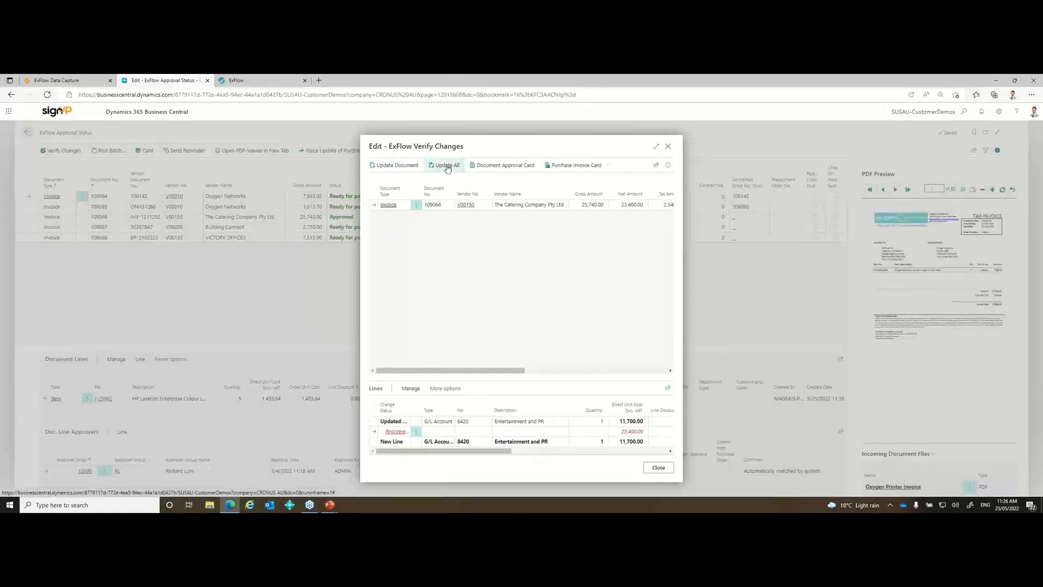
{"action": "left_click", "coordinate": [447, 168]}
{"action": "left_click", "coordinate": [659, 467]}
{"action": "left_click", "coordinate": [586, 324]}
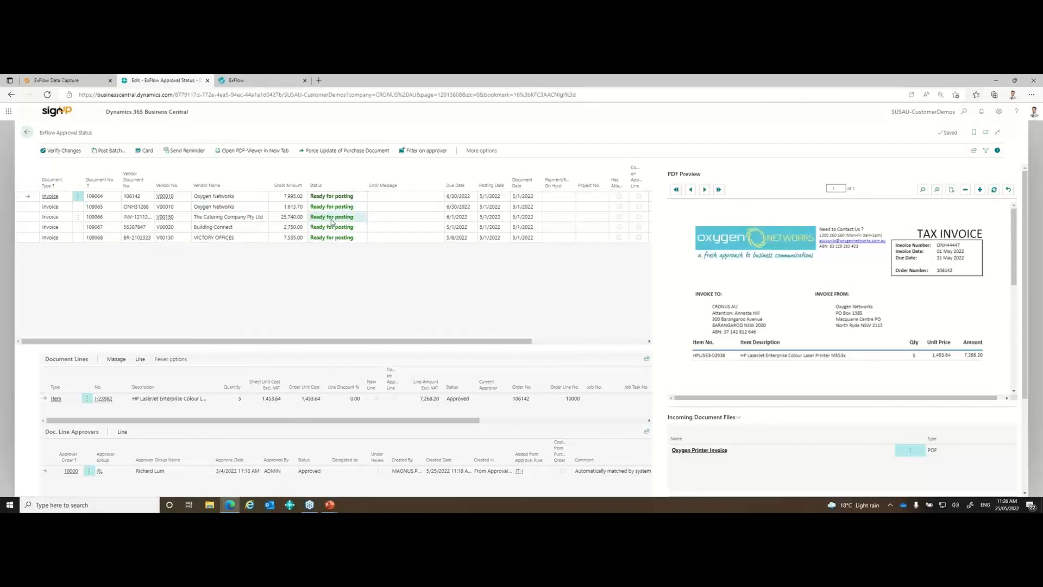
Step: Close the ExFlow Approval Status page and switch to another open window
{"action": "key", "text": "Escape"}
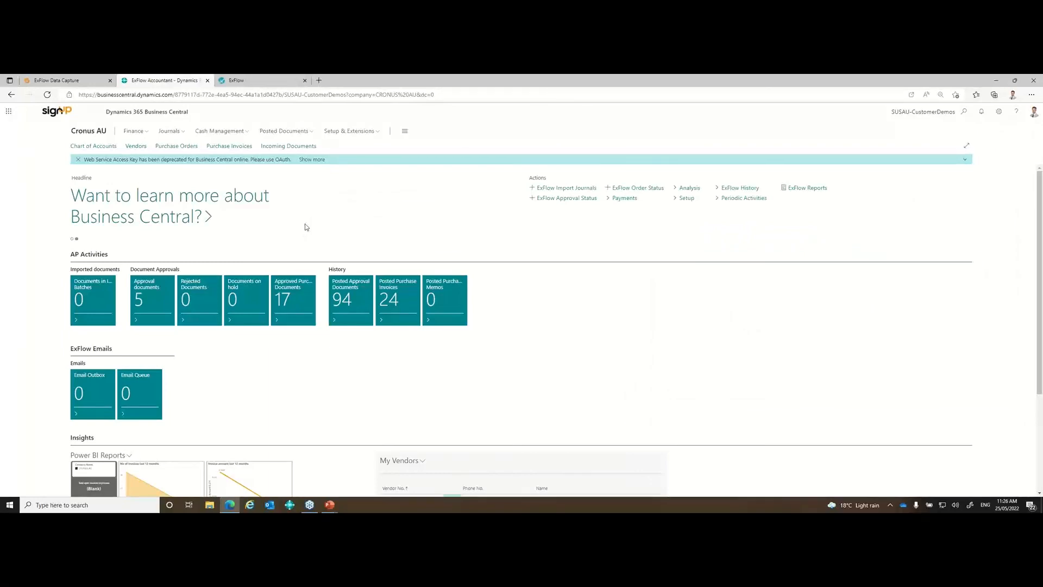
{"action": "key", "text": "alt+Tab"}
{"action": "key", "text": "alt+Tab"}
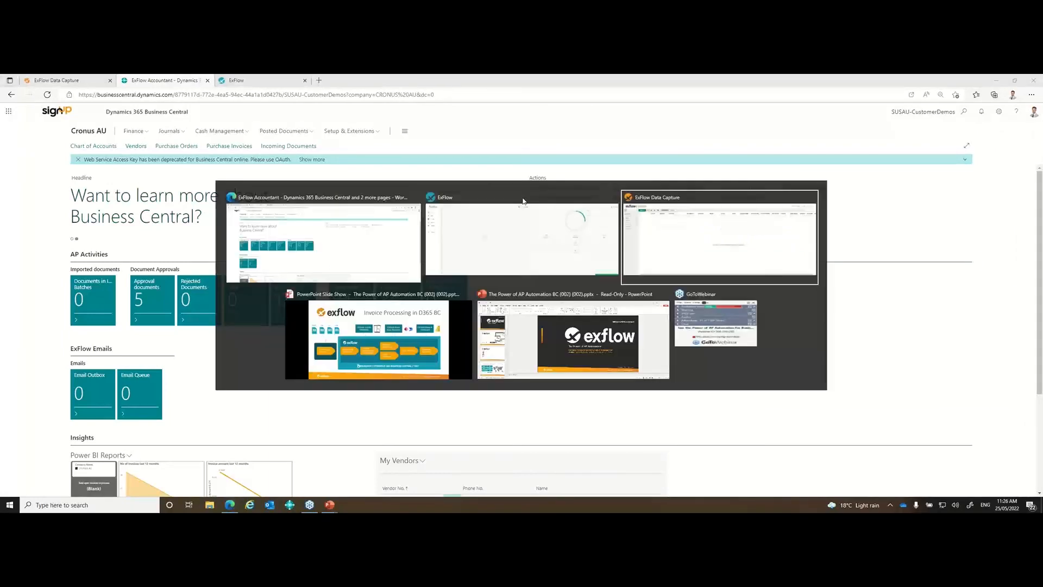